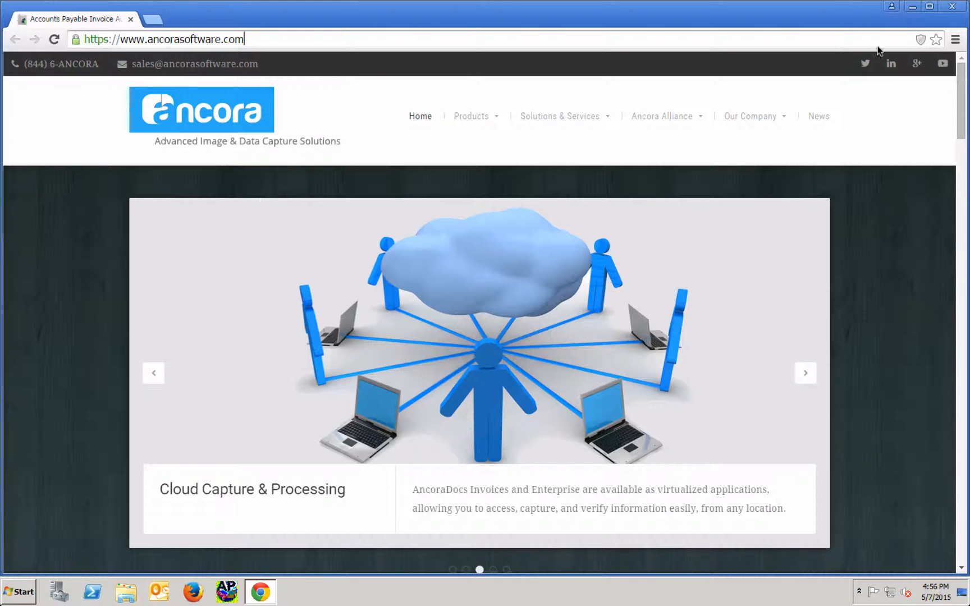
Step: Minimize the browser and launch the Ancora application
left_click(913, 6)
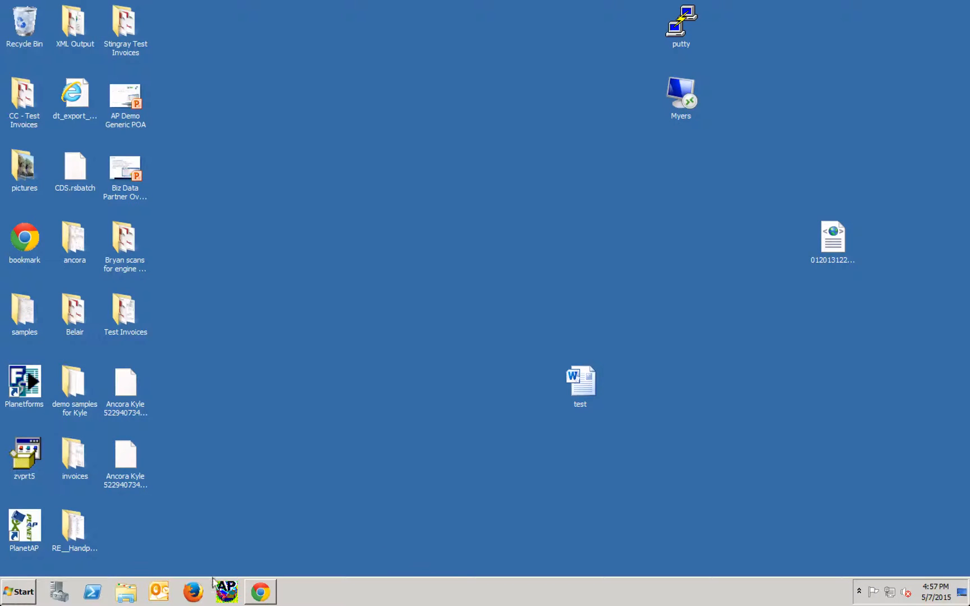
left_click(16, 592)
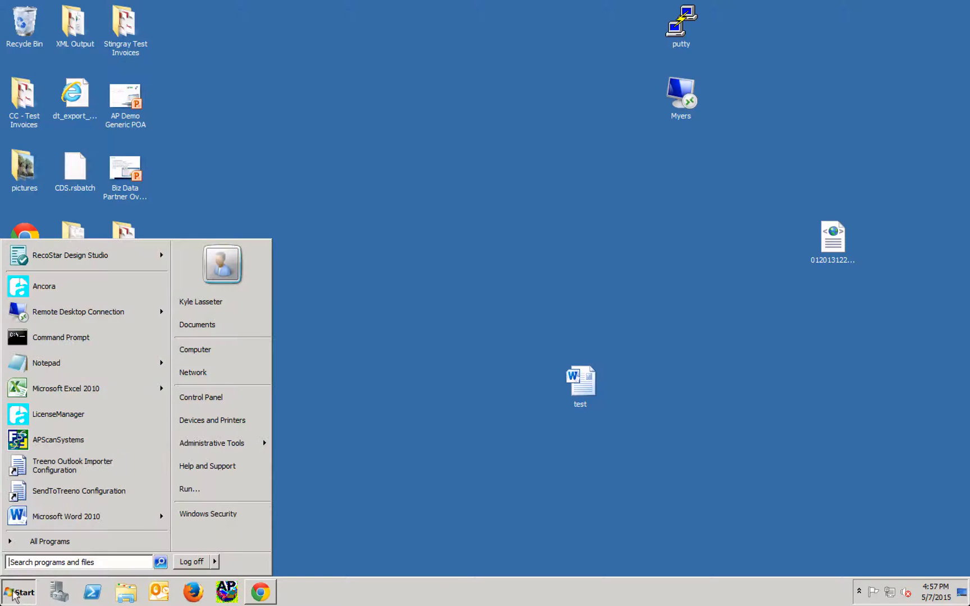
left_click(71, 293)
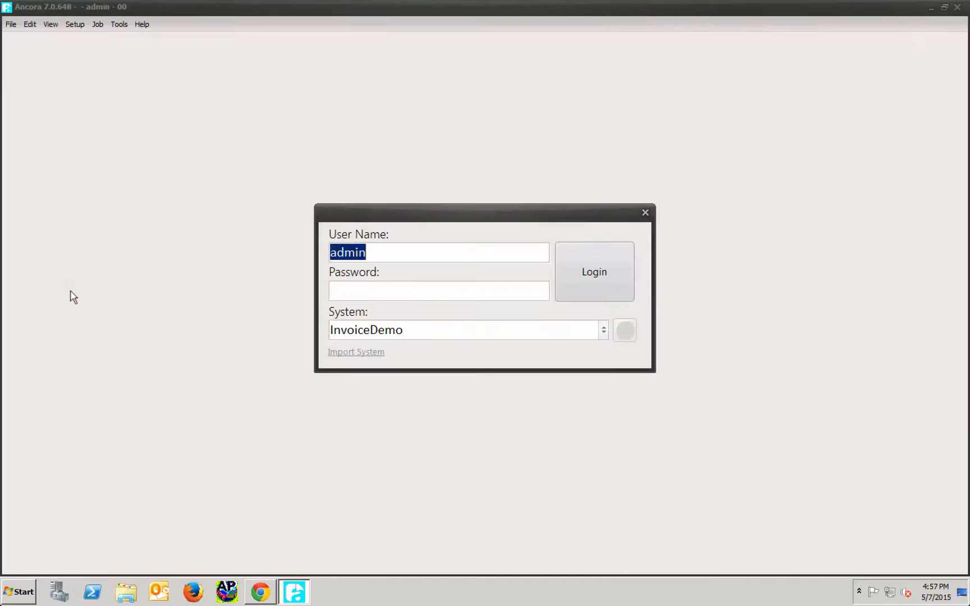
Step: Log in to the InvoiceDemo system as admin, entering the account password
left_click(365, 287)
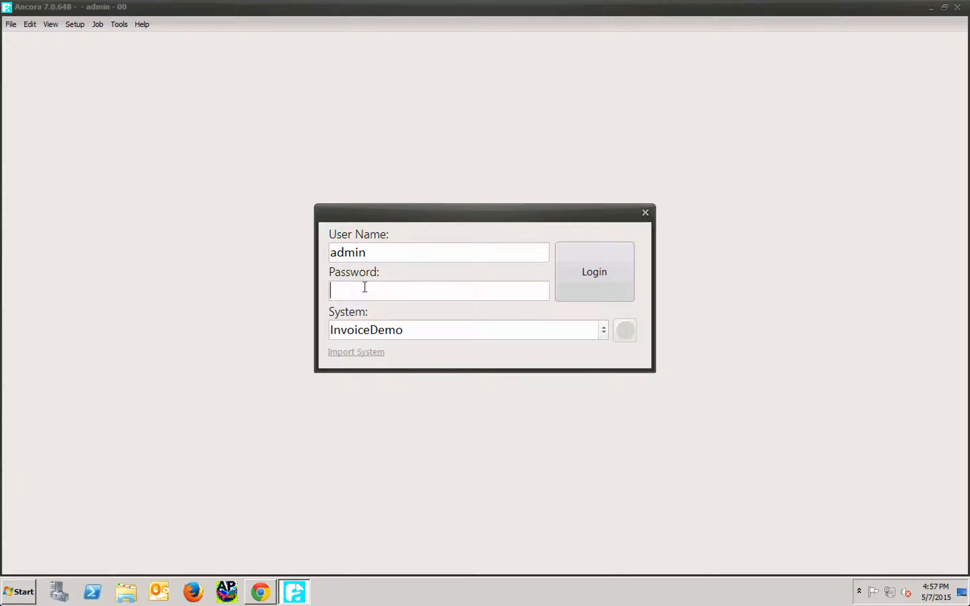
type("•••••••")
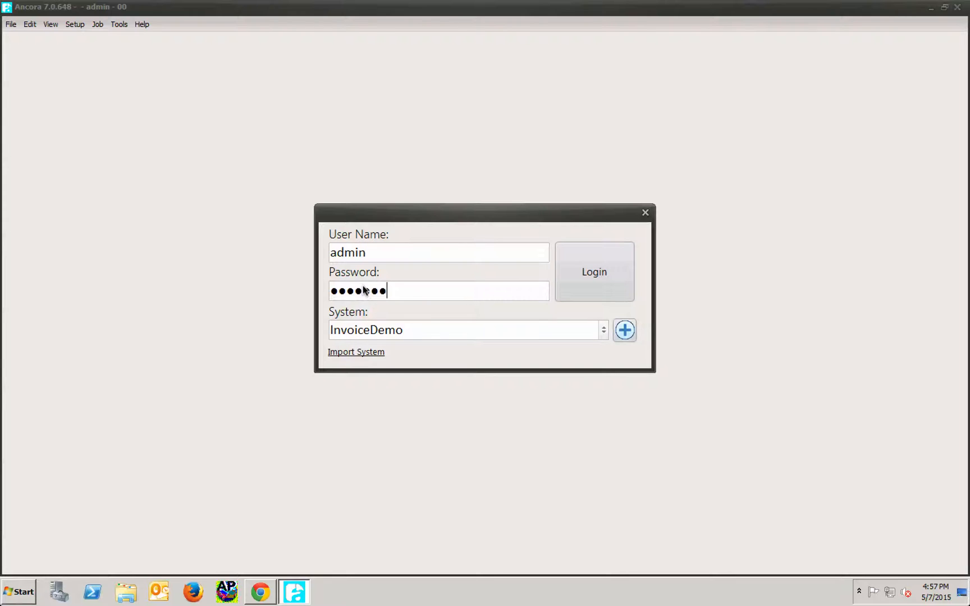
left_click(604, 331)
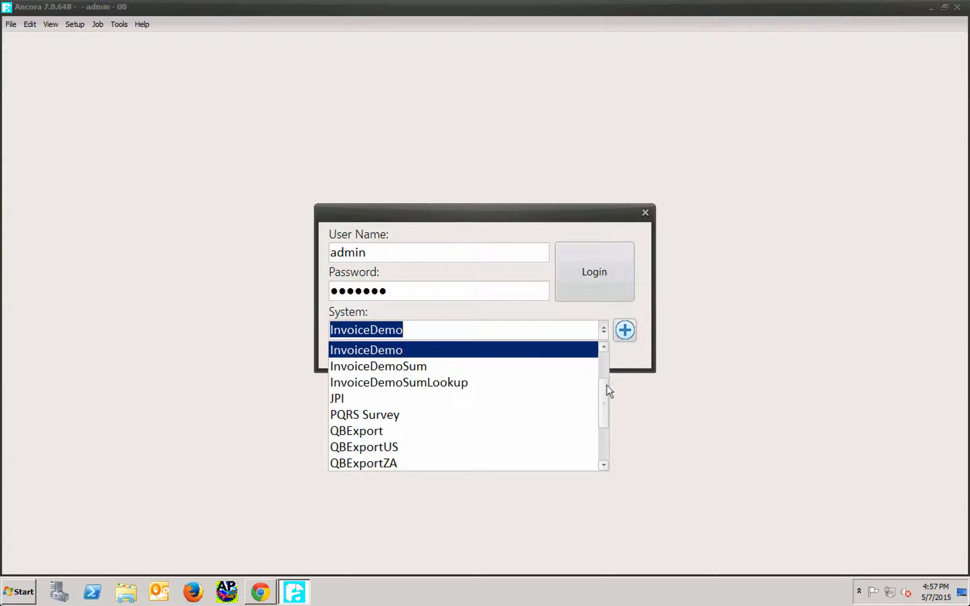
mouse_move(605, 408)
left_mouse_down()
mouse_move(609, 442)
mouse_move(604, 393)
left_mouse_up()
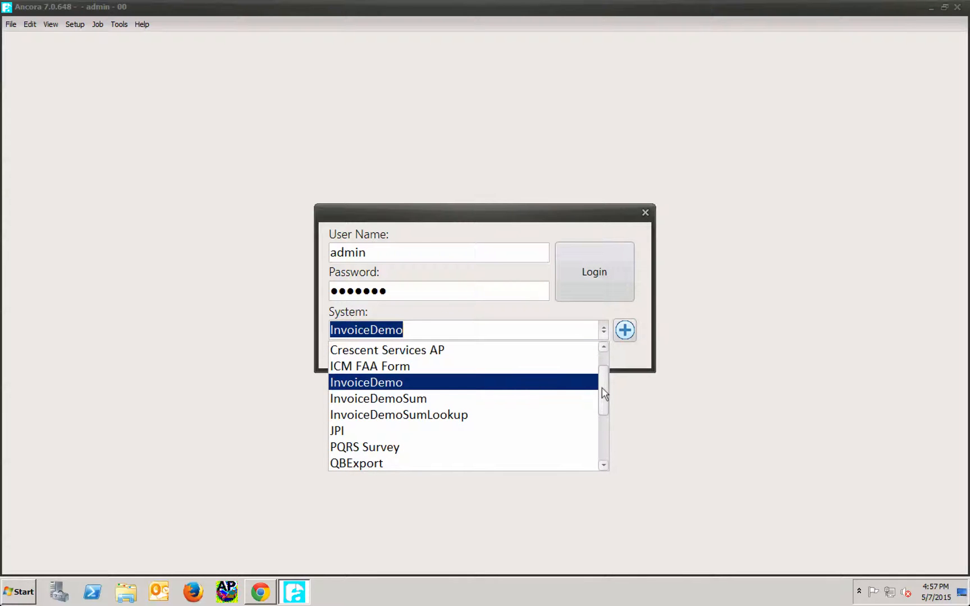
left_click(572, 385)
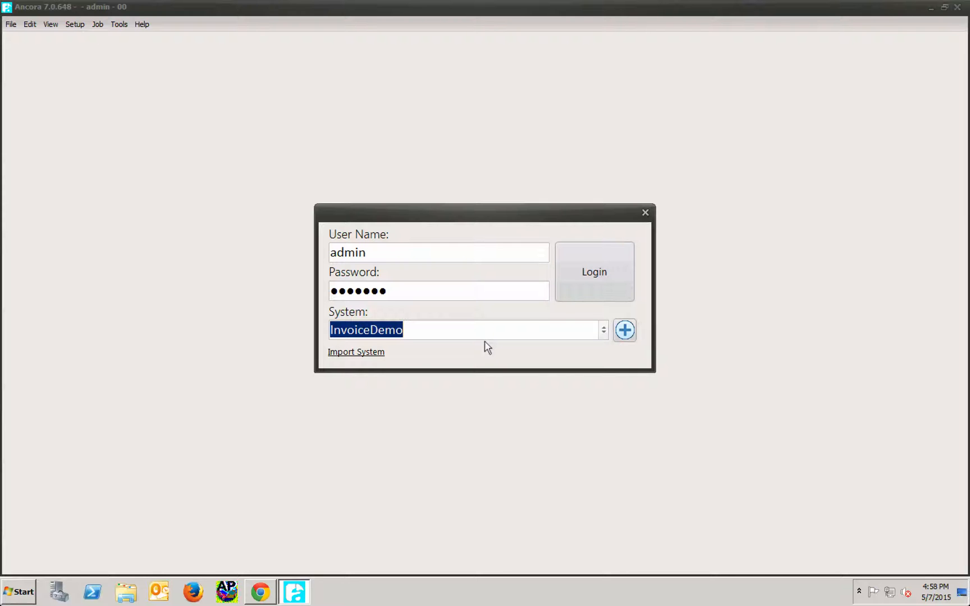
left_click(598, 271)
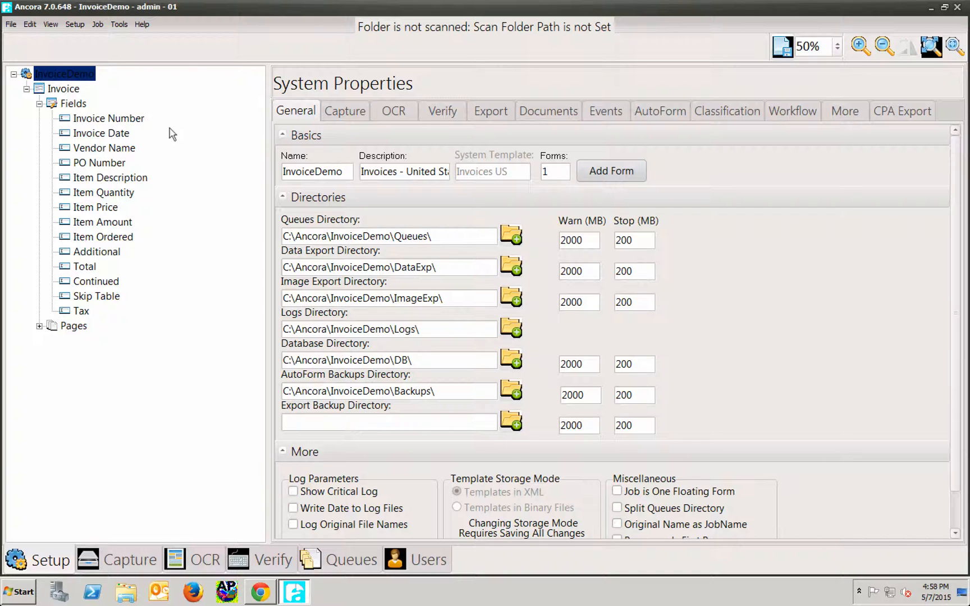
Step: Open job capture, try the Scanner and Folder sources, and set the source to Files
left_click(133, 119)
left_click(140, 562)
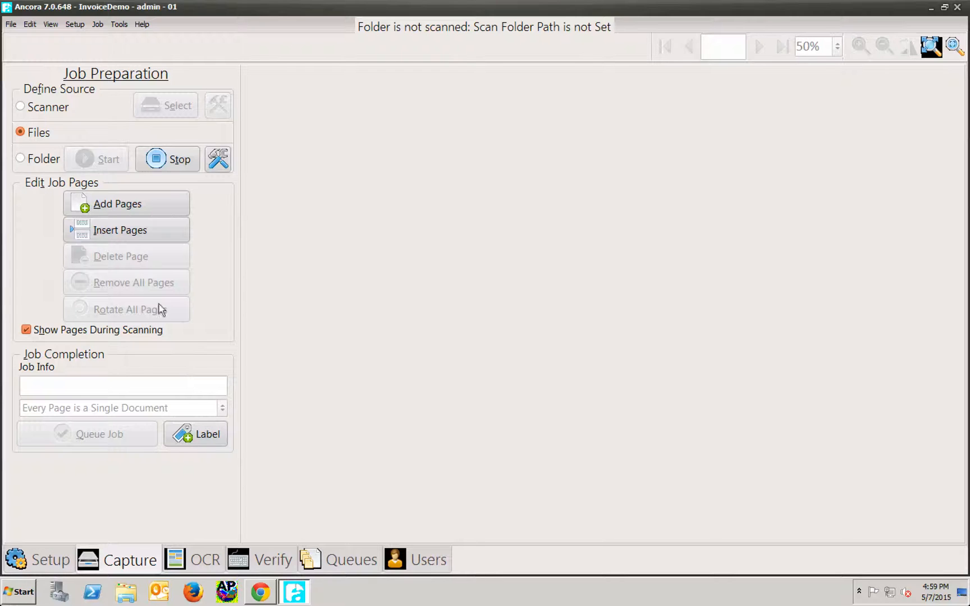
left_click(22, 111)
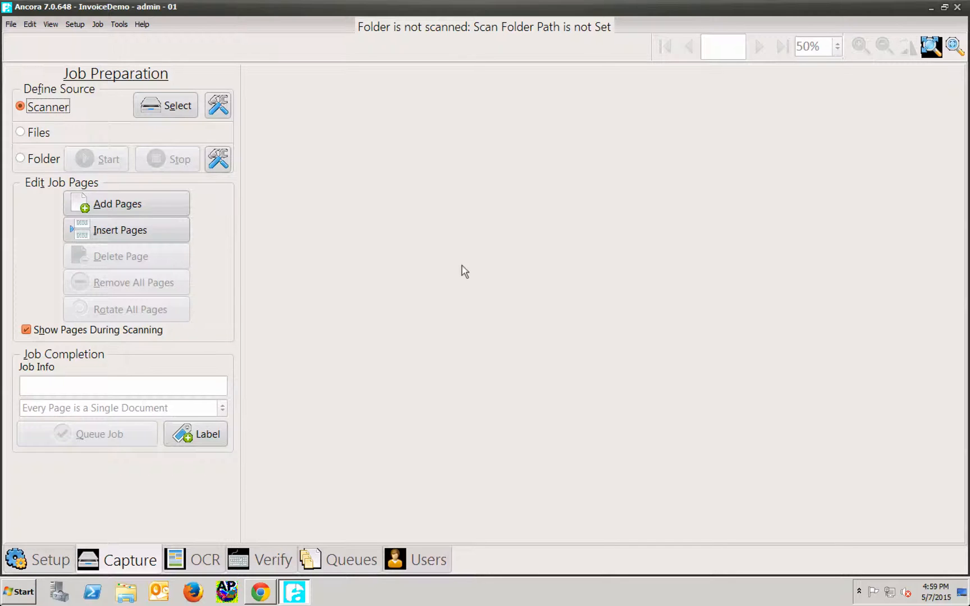
left_click(21, 159)
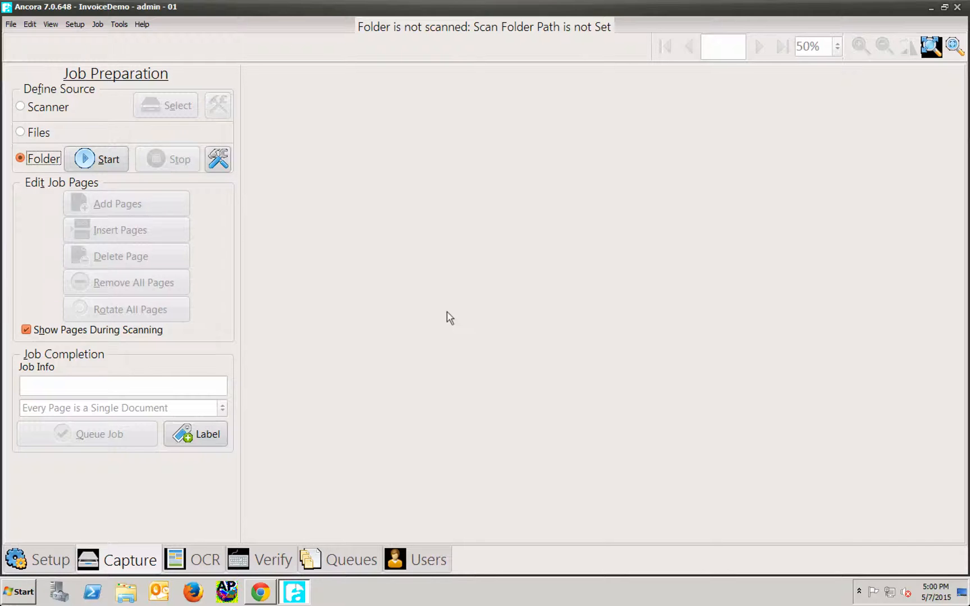
left_click(20, 133)
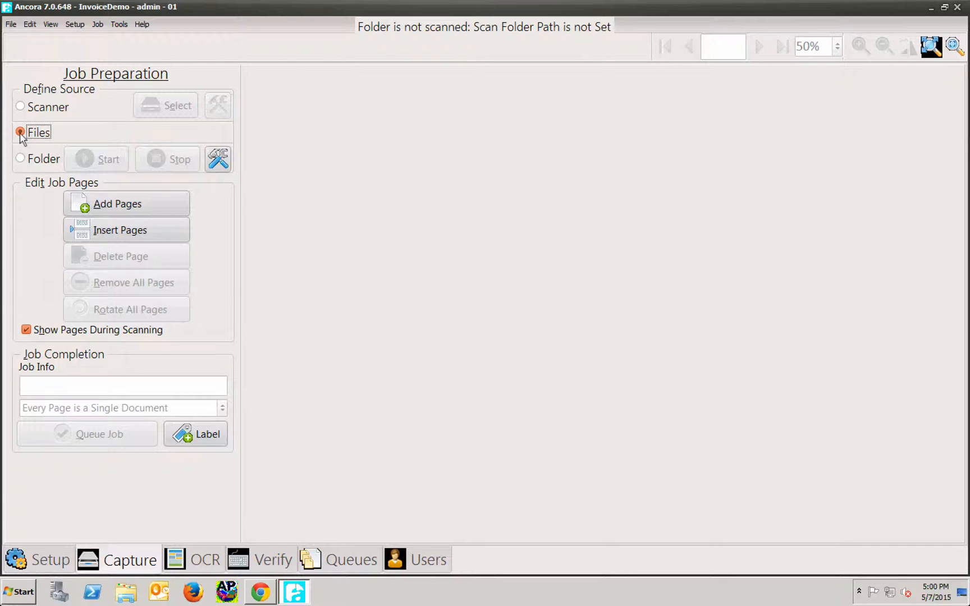
Step: Add the Adex, HB and Mason2 invoice images from the ancora folder to the job
left_click(168, 205)
left_click_drag(617, 135, 416, 129)
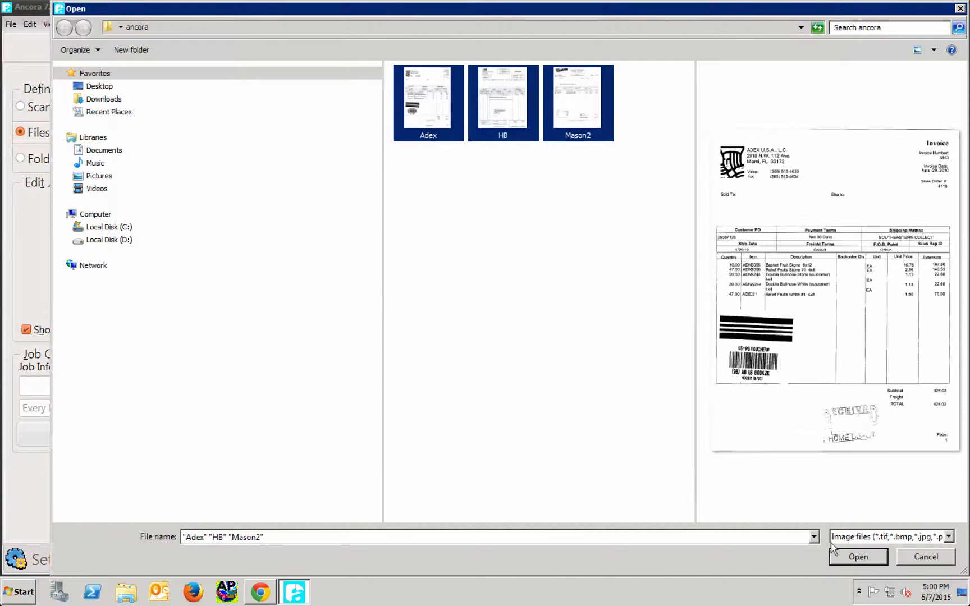
left_click(842, 558)
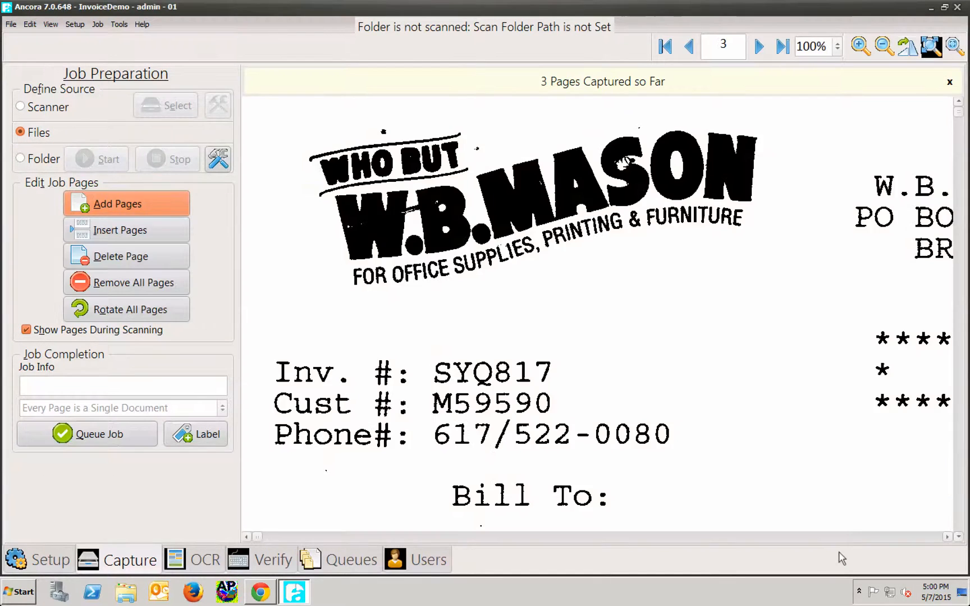
Step: View each captured invoice as a whole page, going back from page 3 to page 1
left_click(955, 46)
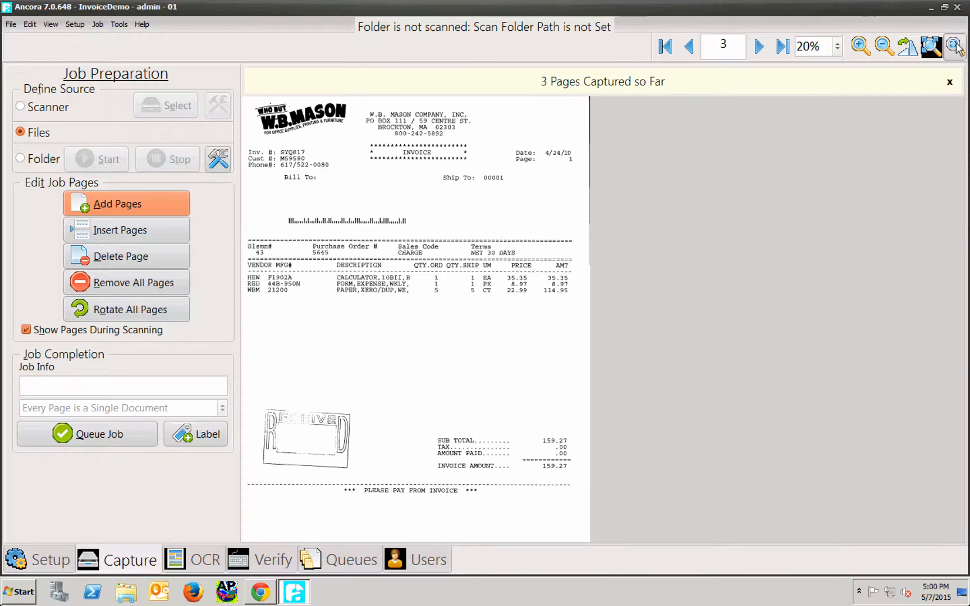
left_click(689, 47)
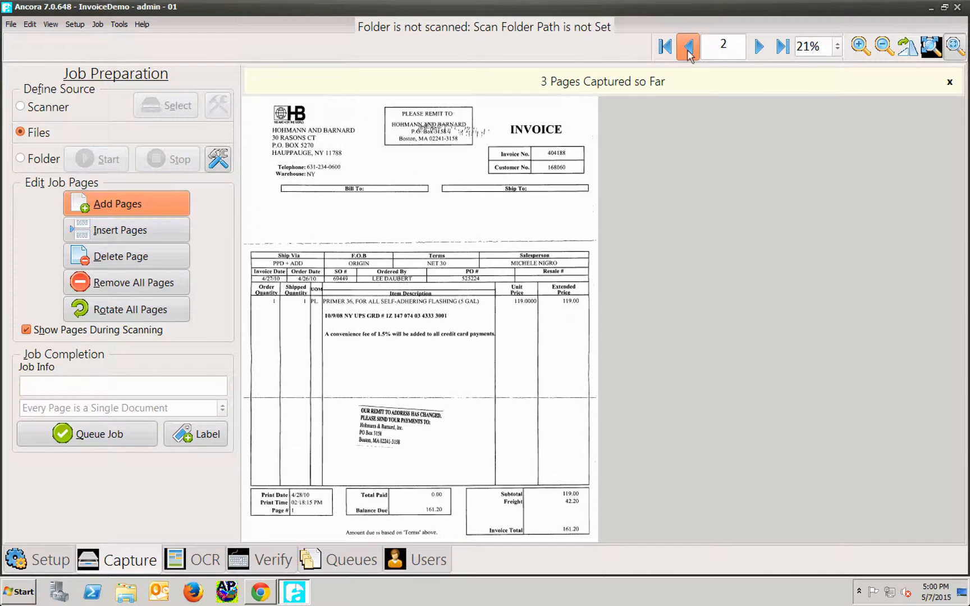
left_click(688, 48)
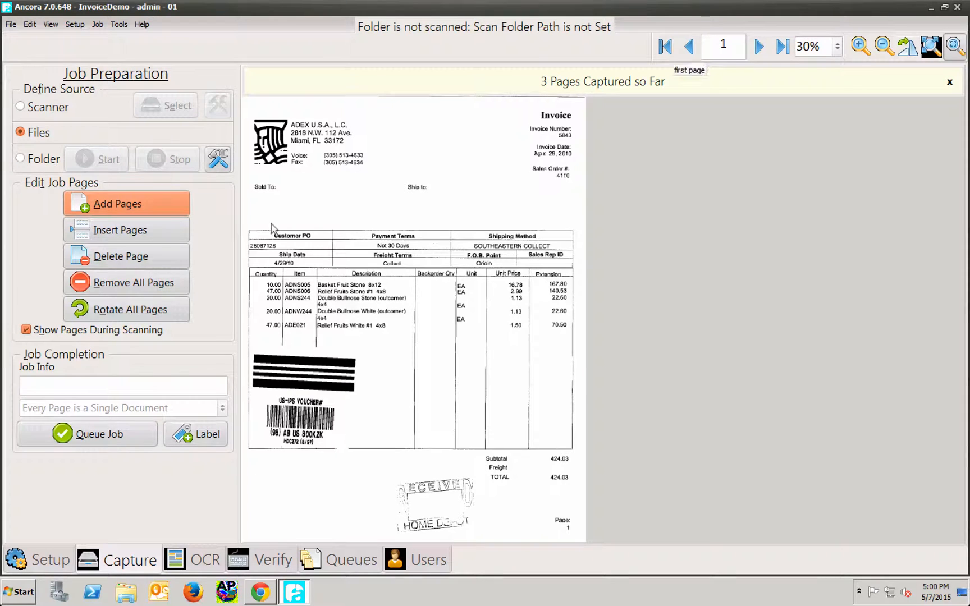
Step: Queue the captured job, joining pages 1 and 2 and separating them again before accepting the document arrangement
left_click(99, 441)
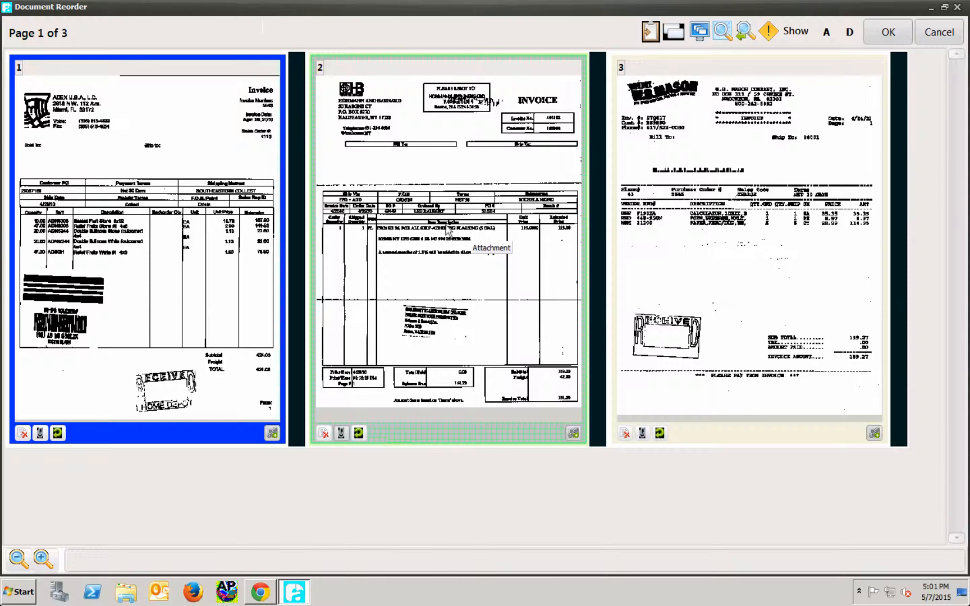
left_click(342, 433)
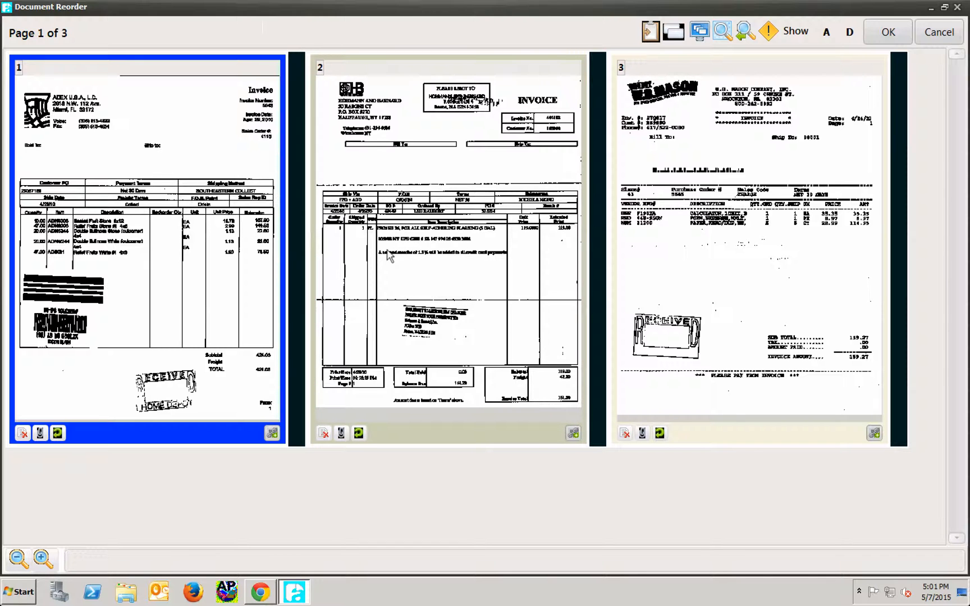
left_click(272, 434)
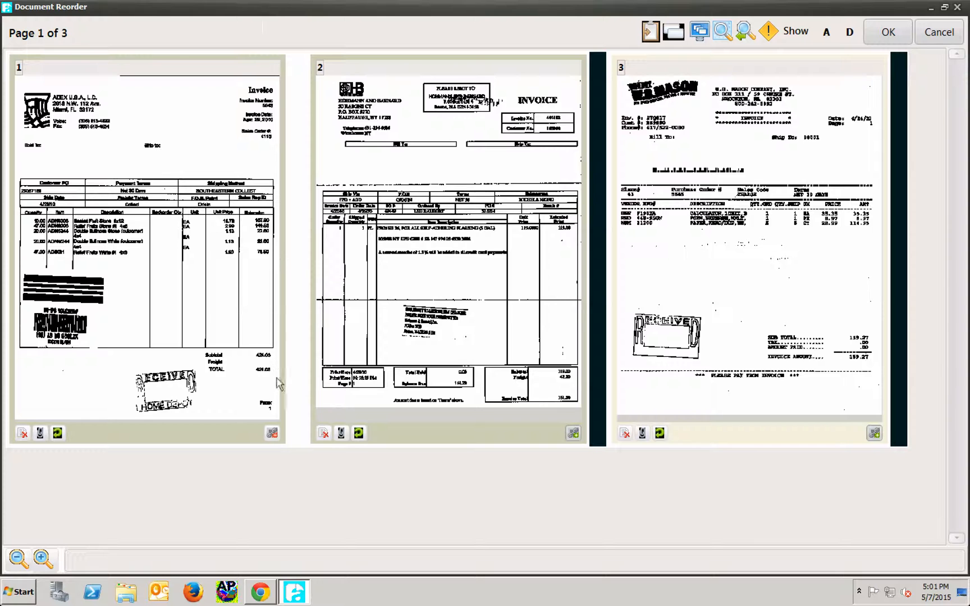
left_click(272, 431)
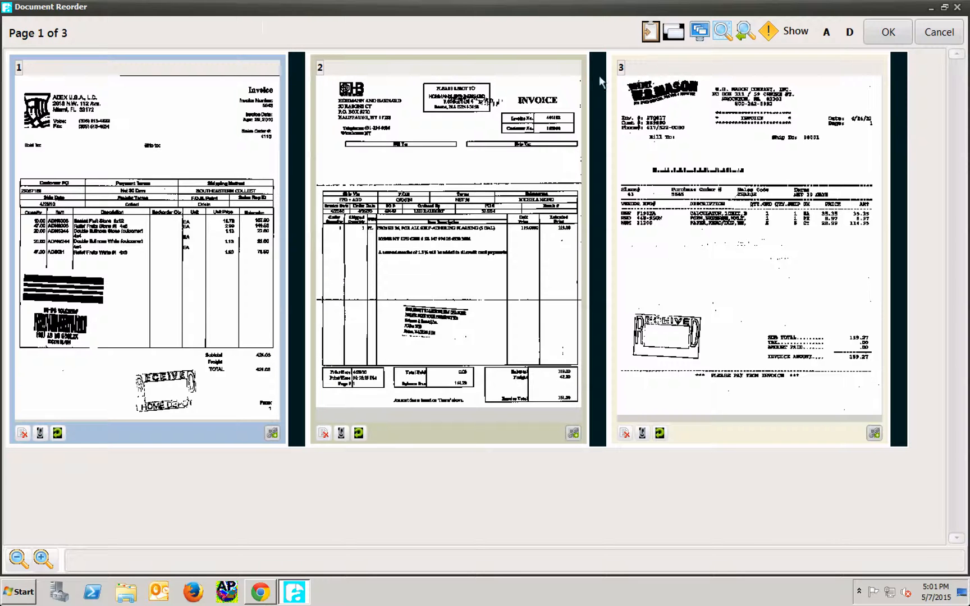
left_click(890, 34)
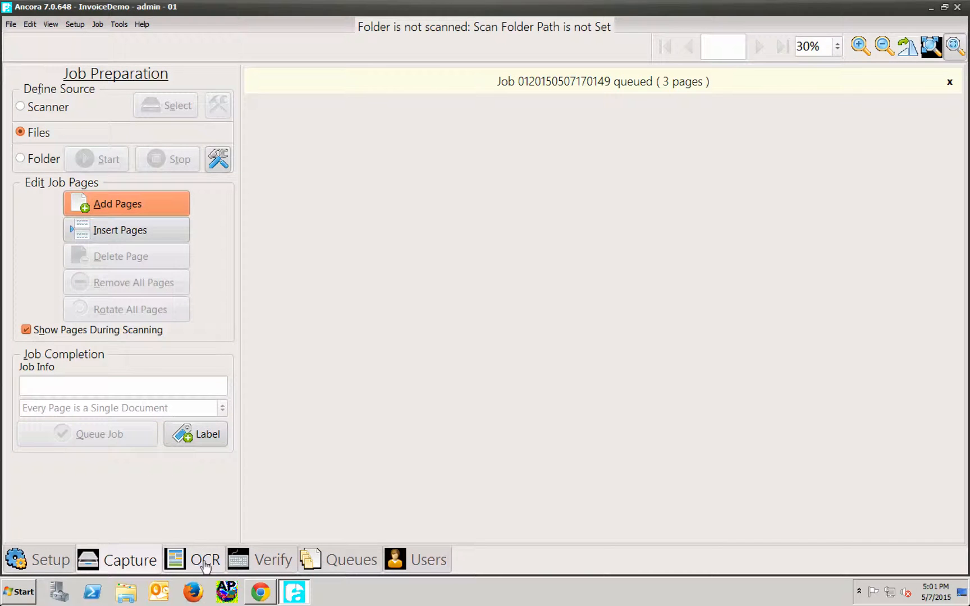
Step: Run OCR on the next queued job
left_click(205, 561)
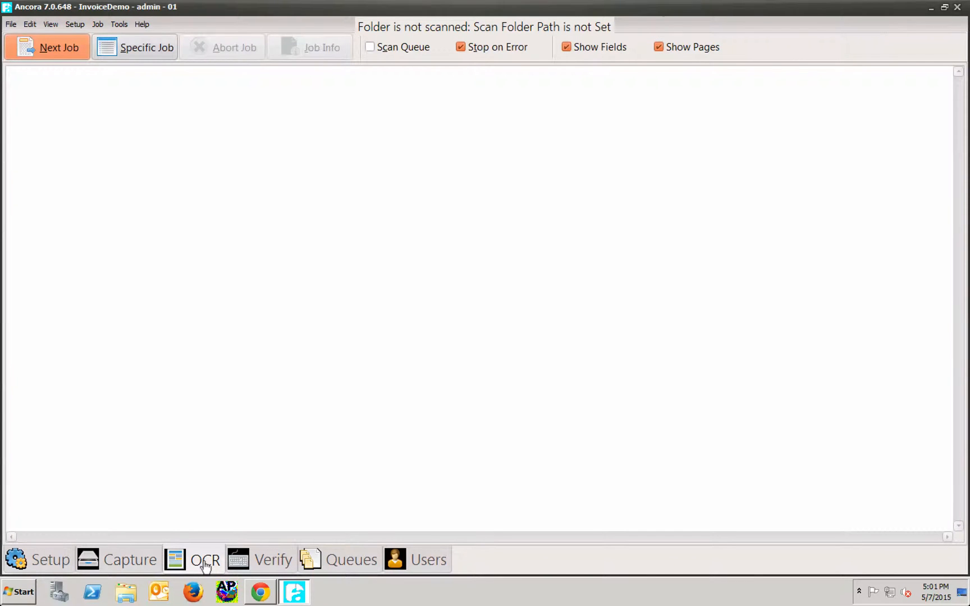
left_click(45, 49)
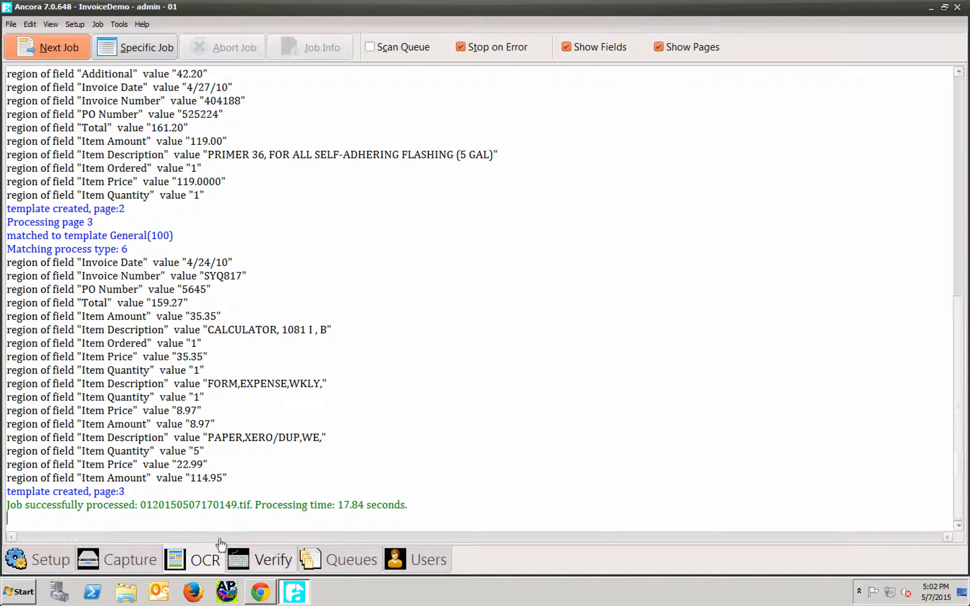
Step: Open the next job for verification and accept its document arrangement
left_click(265, 564)
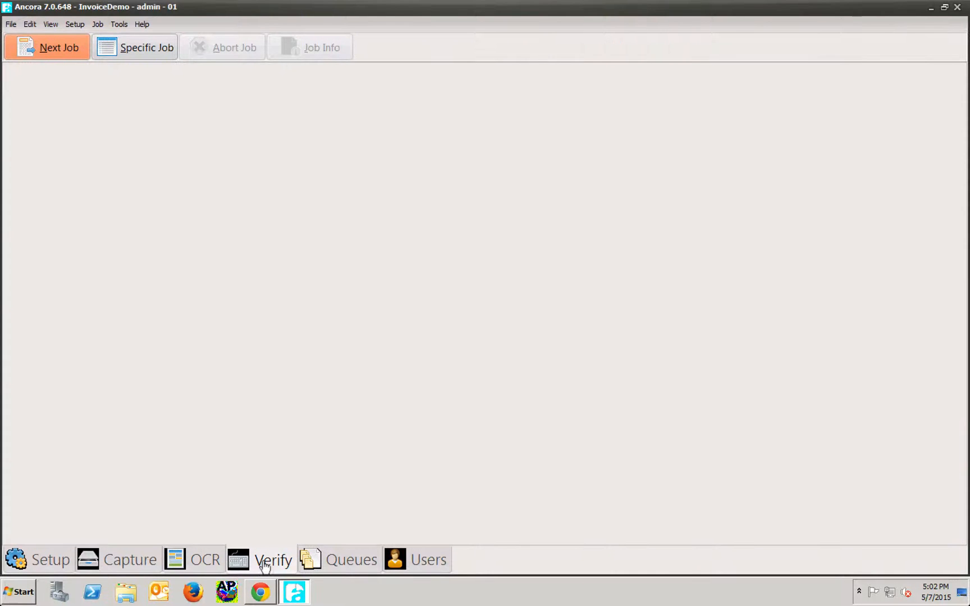
left_click(59, 55)
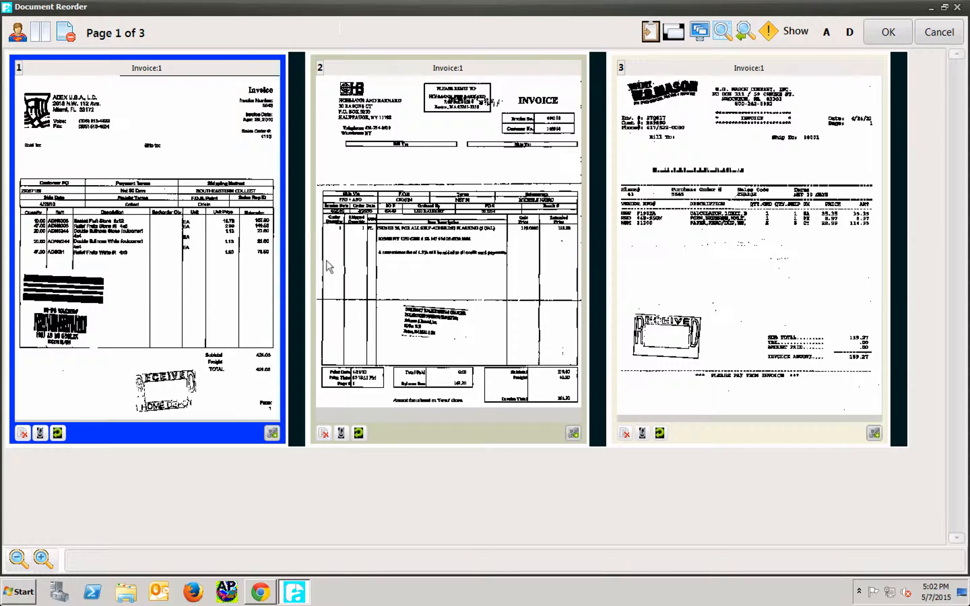
left_click(897, 31)
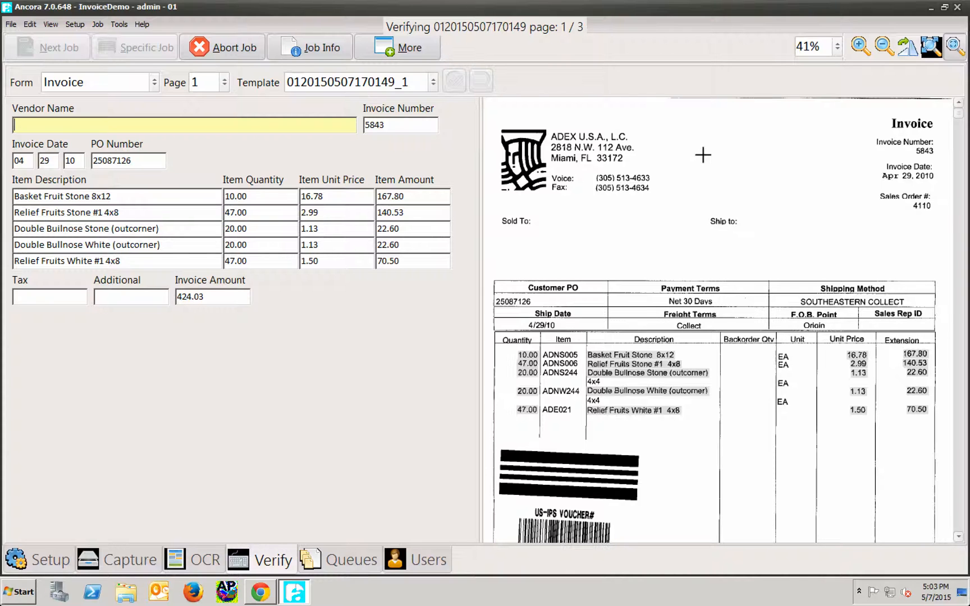
Step: Fill Vendor Name with ADEX U.S.A., L.C. from the invoice image and check the adjoining invoice header fields
left_click(569, 136)
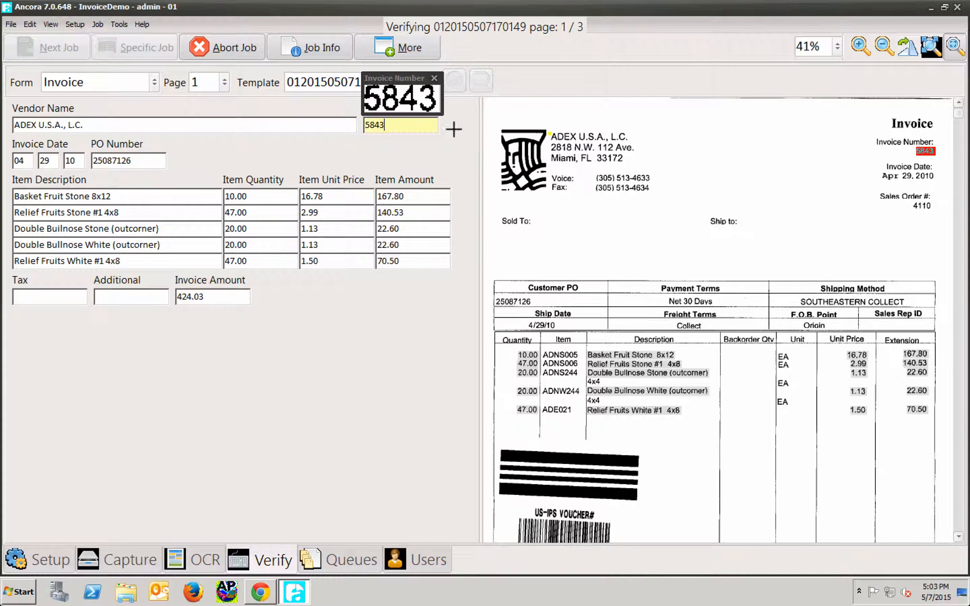
left_click(185, 123)
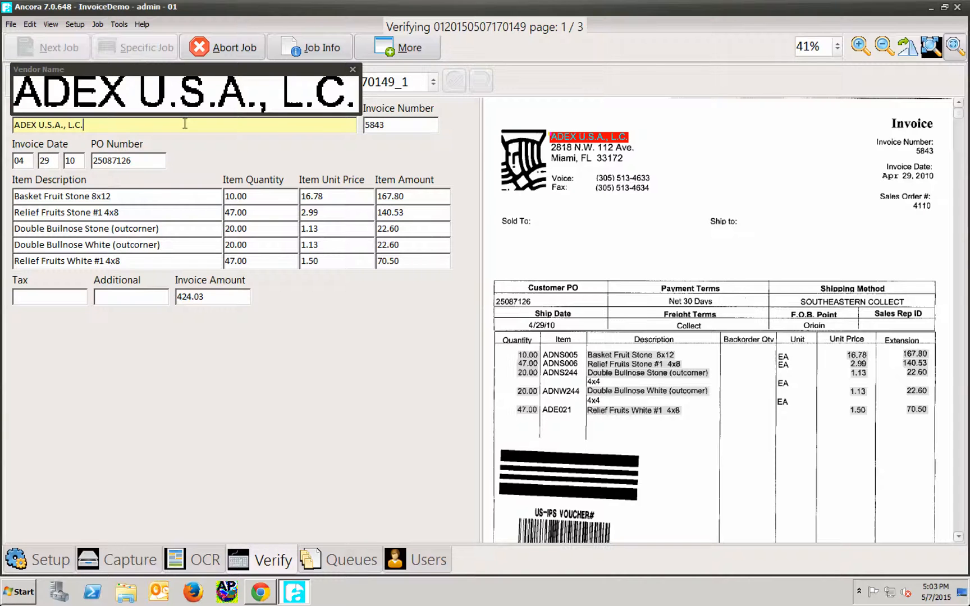
key("Tab")
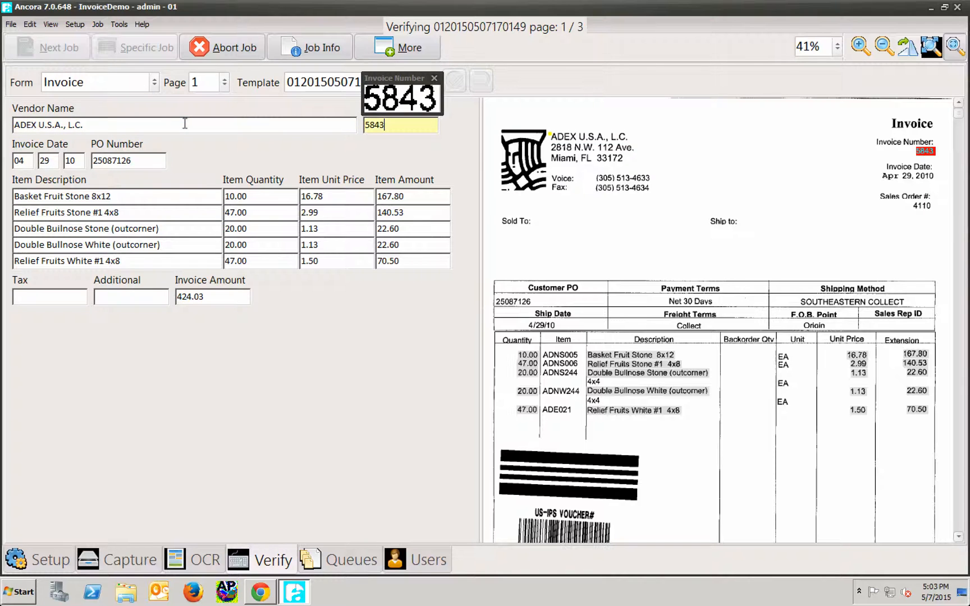
key("Tab")
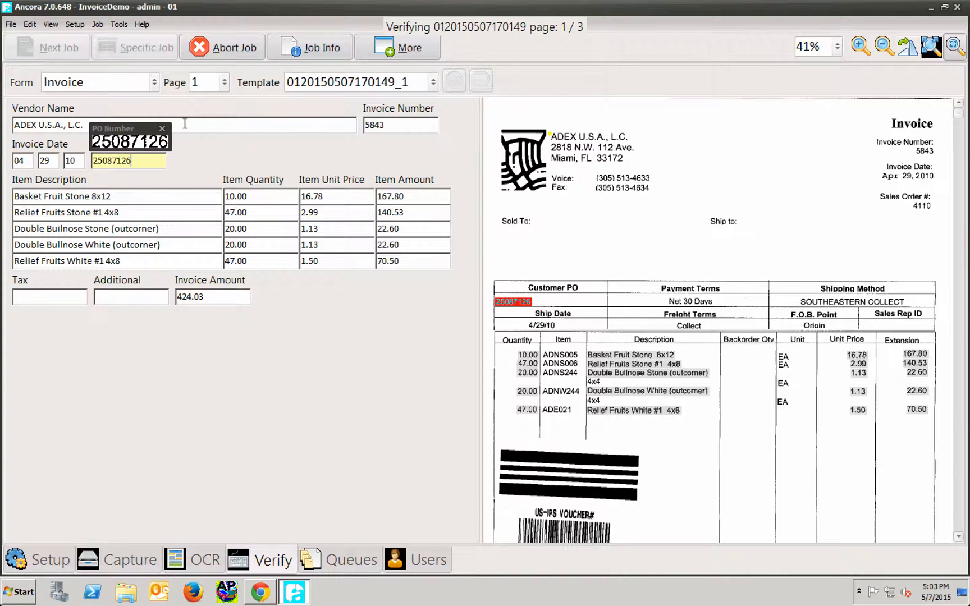
Step: Confirm the ADEX invoice's date, PO number, line items and amounts field by field to finish its verification
left_click(24, 161)
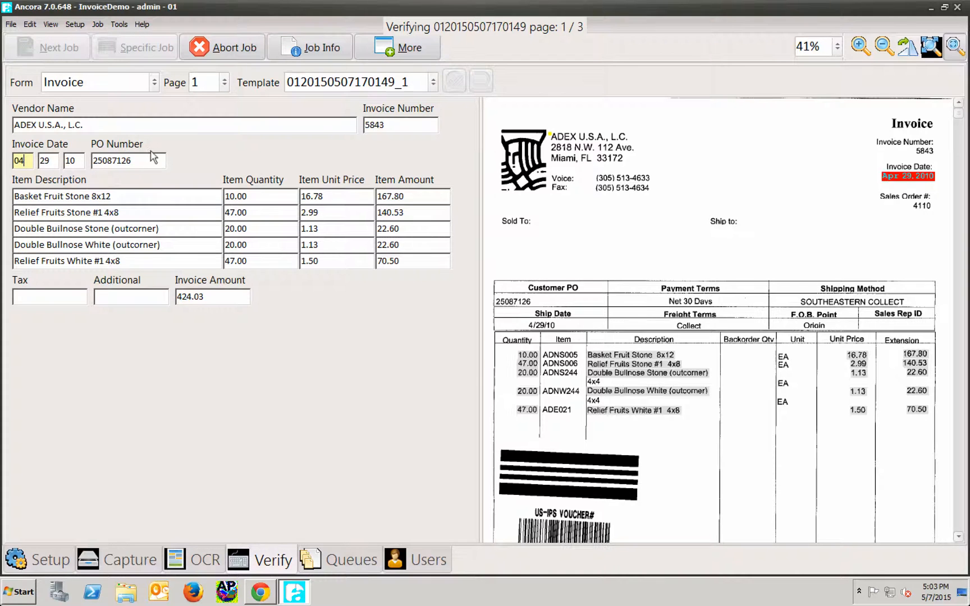
key("Return")
key("Return")
key("Return")
key("Return")
key("Return")
key("Return")
key("Return")
key("Return")
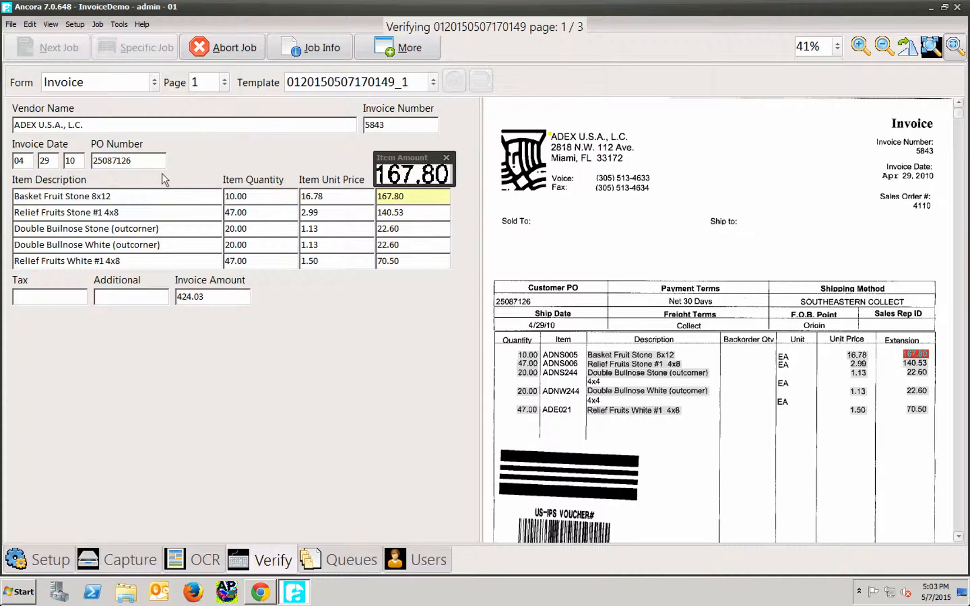
key("Return")
key("Return")
key("Return")
key("Return")
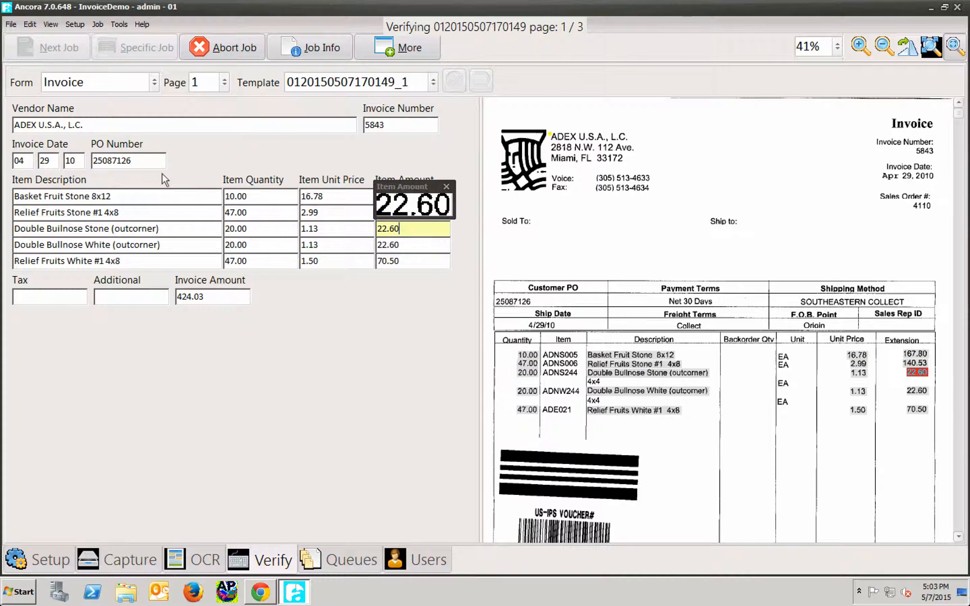
key("Return")
key("Return")
key("Return")
key("Return")
key("Return")
key("Return")
key("Return")
key("Return")
key("Return")
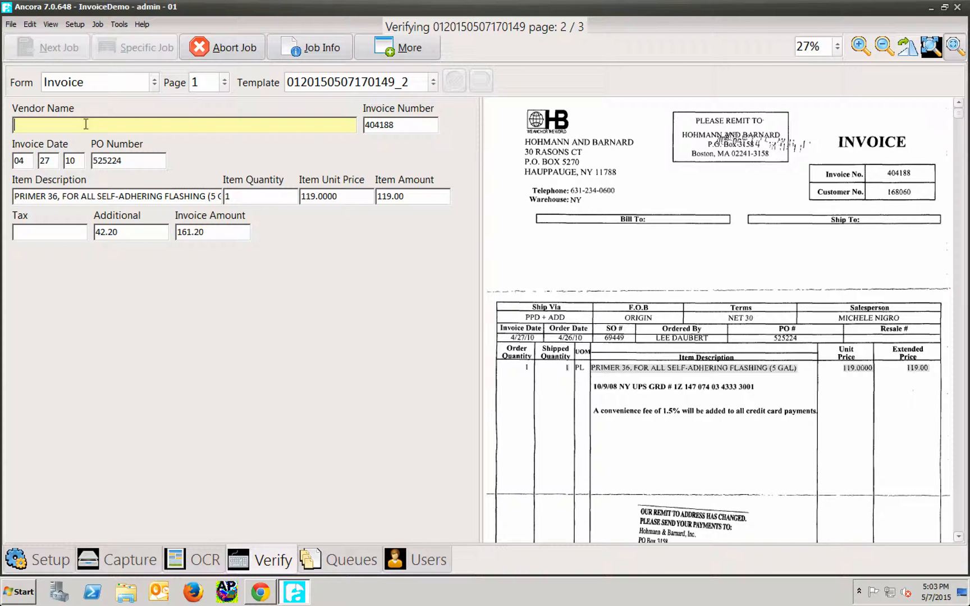
Step: Fill Vendor Name with HOHMANN AND BARNARD from the invoice image and confirm the rest of that invoice
left_click(562, 141)
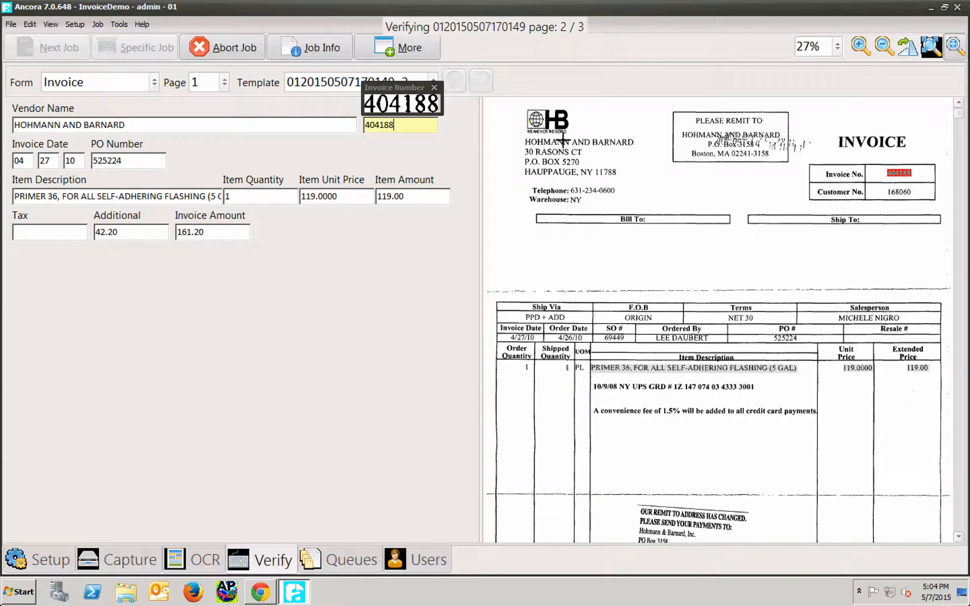
key("Return")
key("Return")
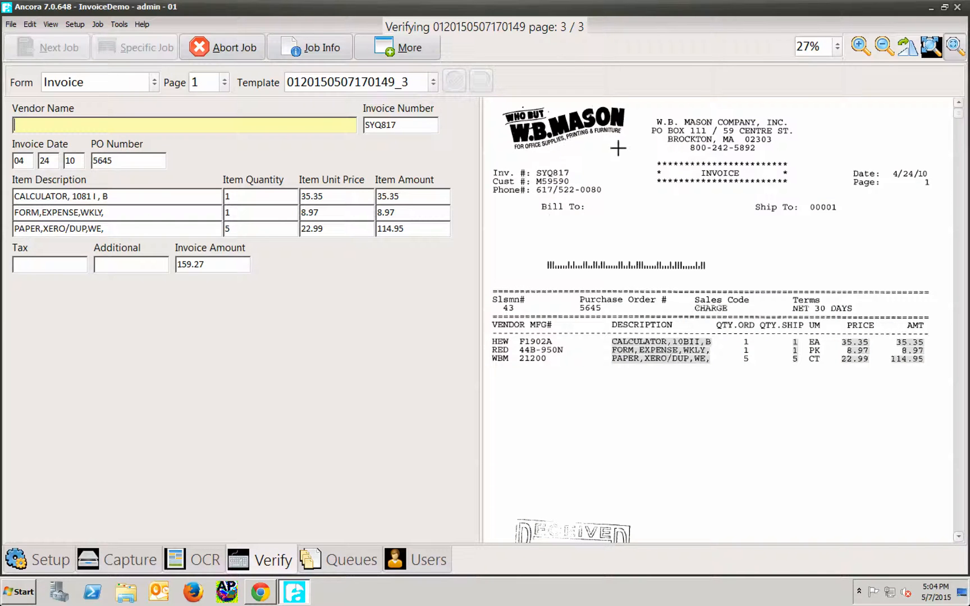
Step: Fill Vendor Name with W.B. MASON COMPANY, INC. from the invoice image, confirm that invoice and save the job's changes
left_click(710, 121)
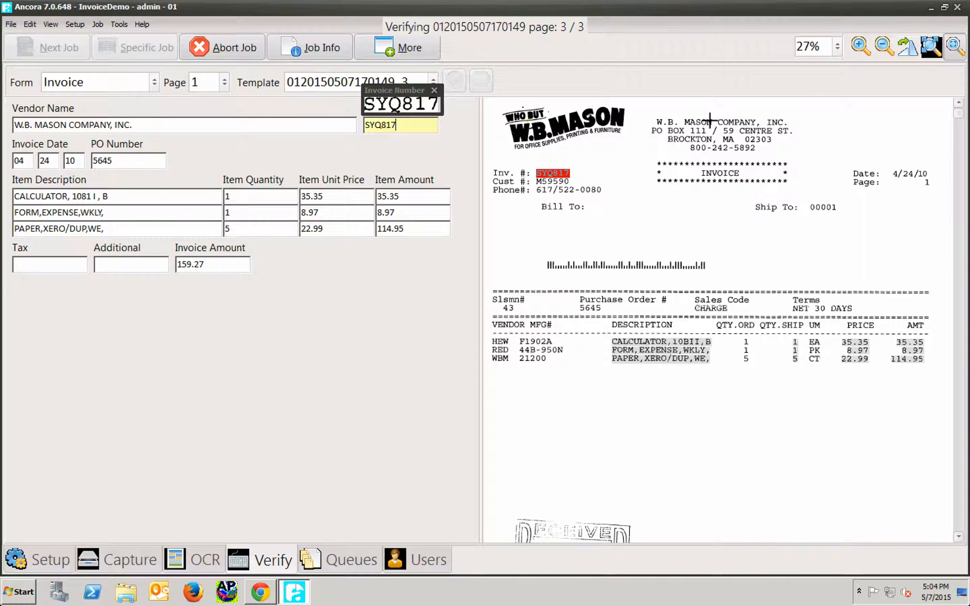
key("Return")
key("Return")
left_click(502, 272)
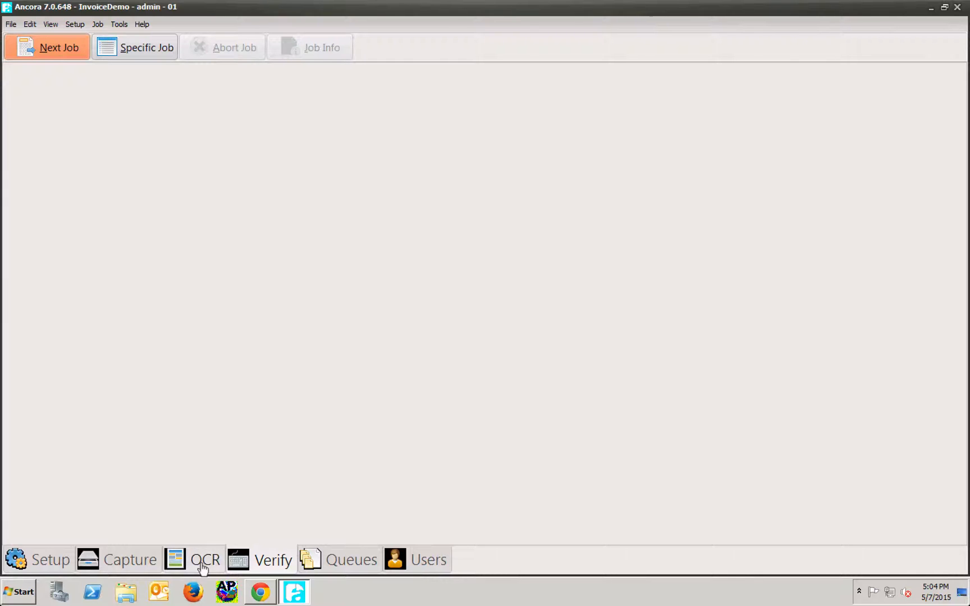
Step: Capture the Adex, HB and Mason2 files as a new job and queue it with the shown document arrangement
left_click(119, 559)
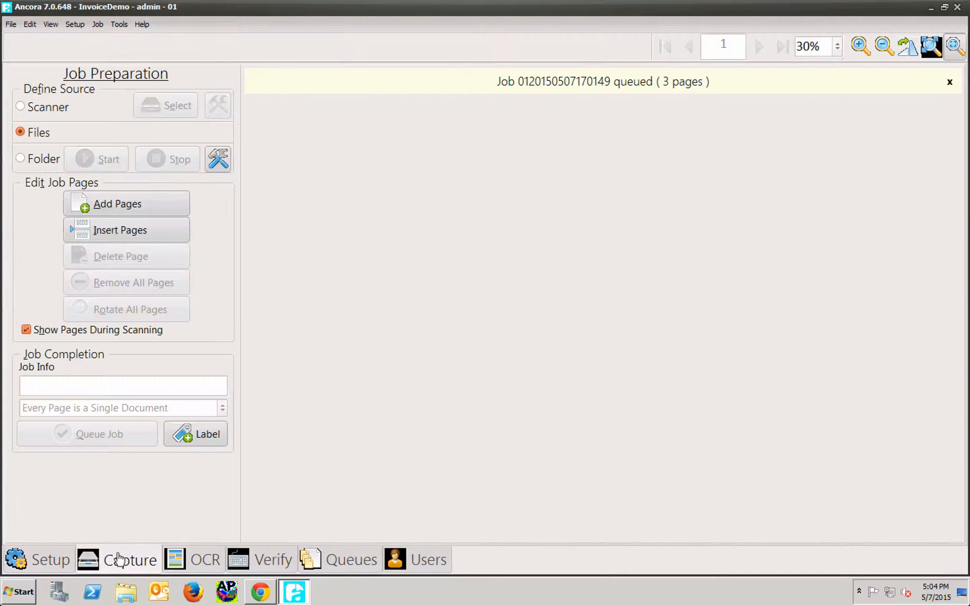
left_click(142, 207)
left_click_drag(634, 112, 410, 88)
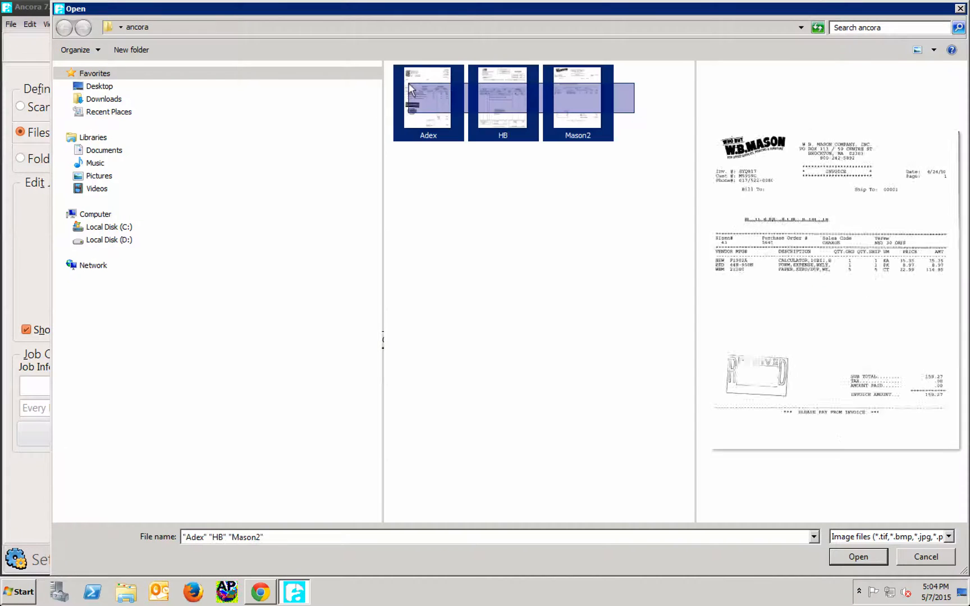
left_click(858, 556)
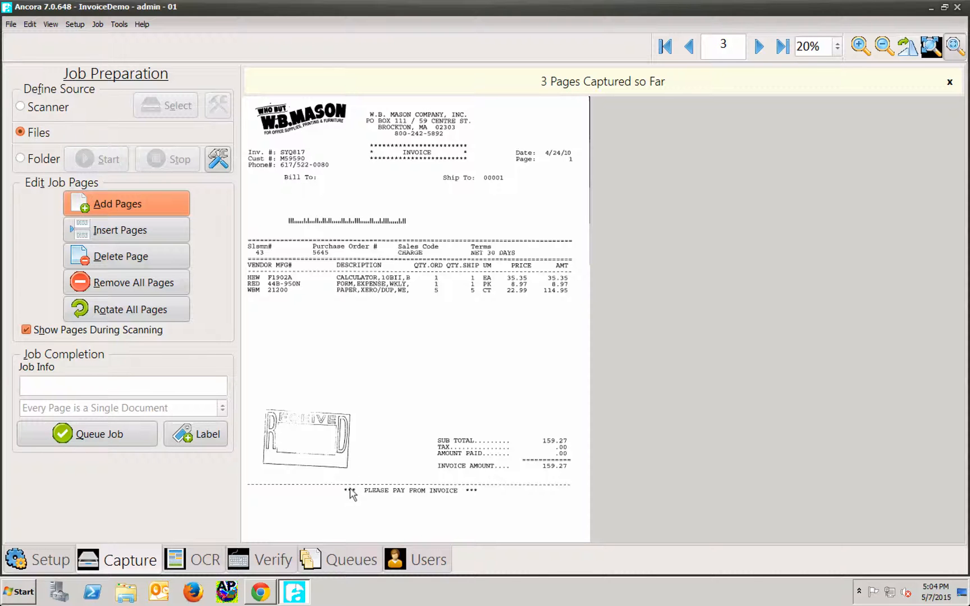
left_click(97, 435)
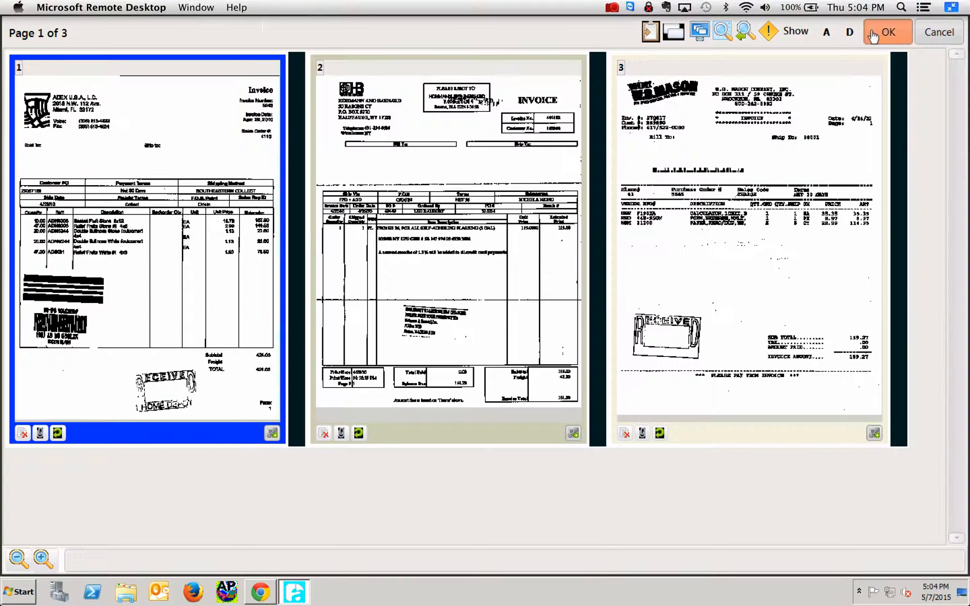
left_click(871, 30)
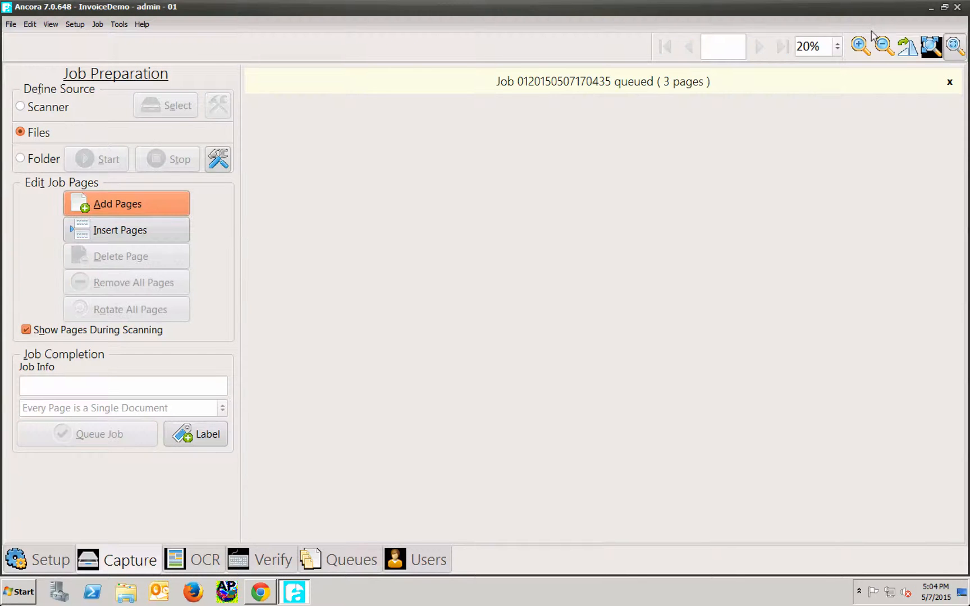
Step: Run OCR on the newly queued job, dismissing the image file warning
left_click(192, 559)
left_click(48, 49)
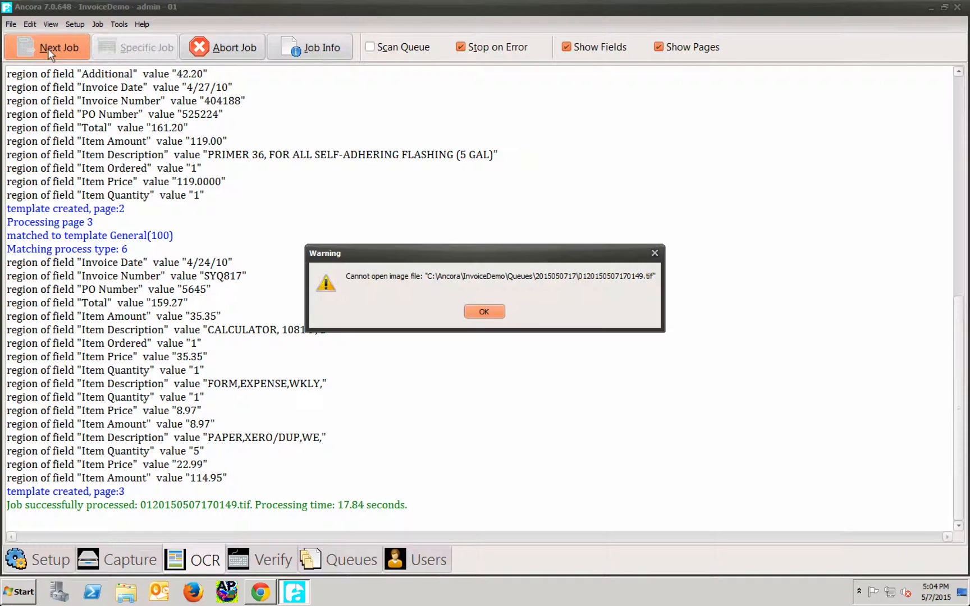
left_click(491, 308)
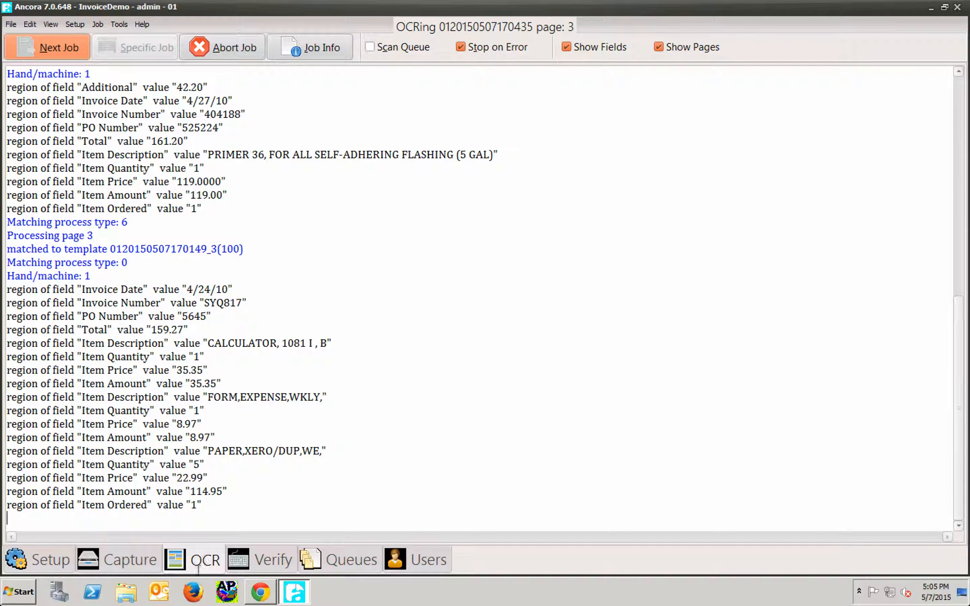
Step: Open the processed job for verification, accept its document arrangement and show all invoice fields
left_click(270, 557)
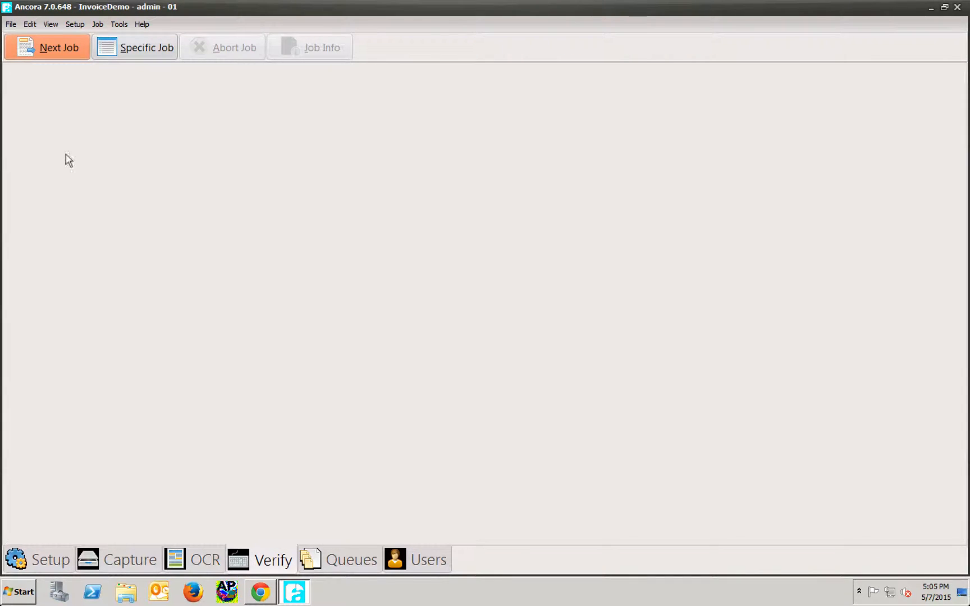
left_click(41, 39)
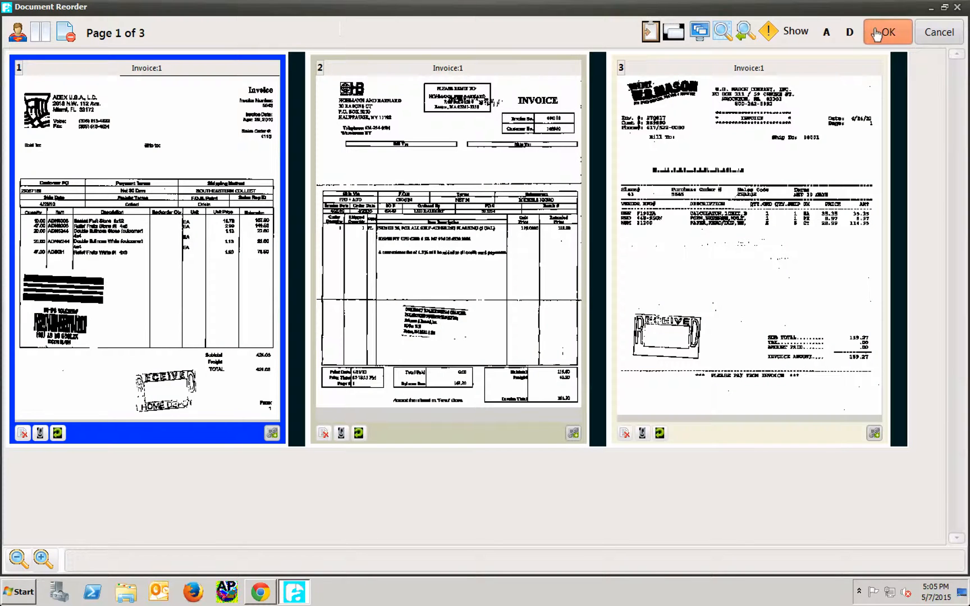
left_click(877, 33)
left_click(51, 25)
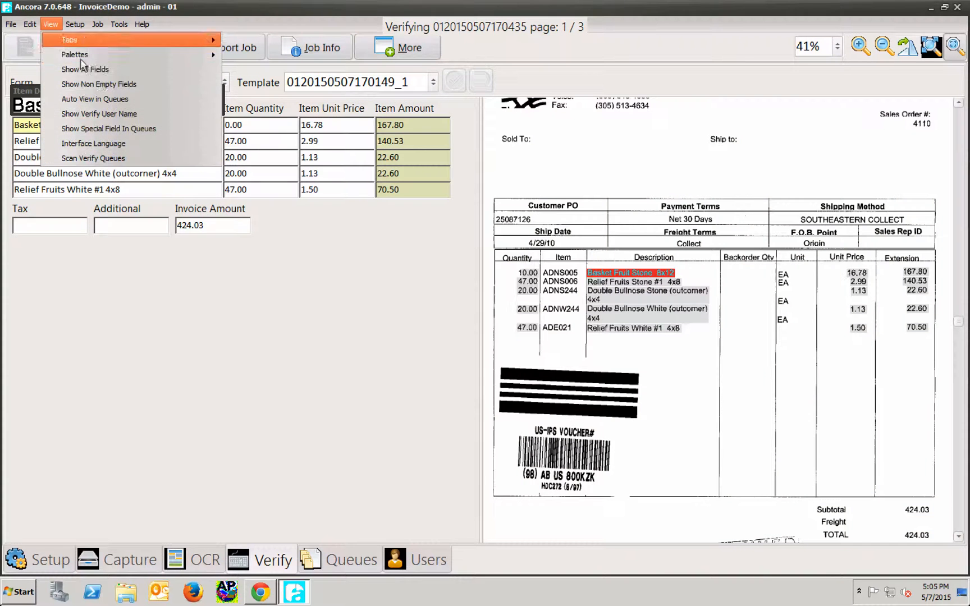
left_click(110, 69)
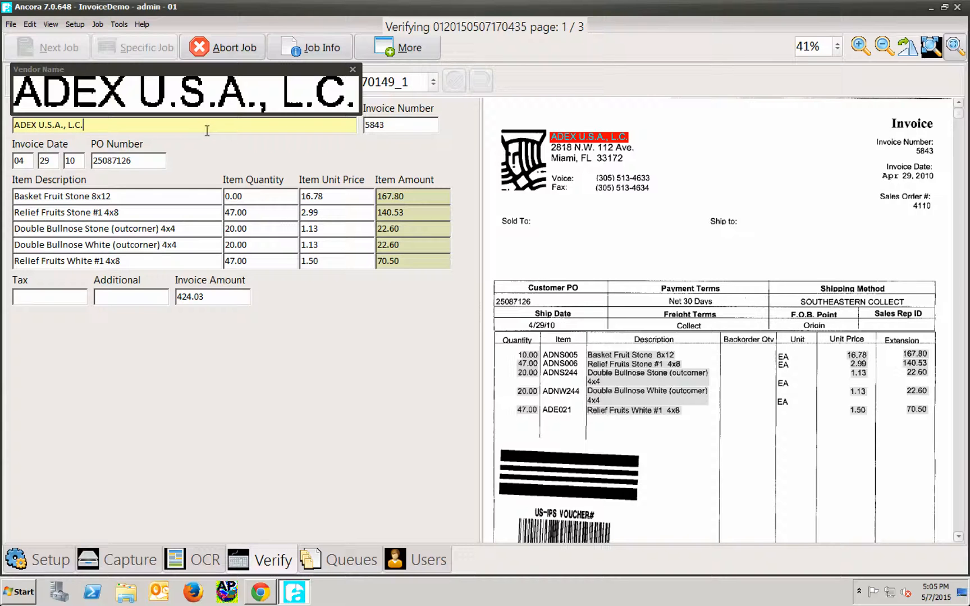
Step: Set the Item Quantity of the Basket Fruit Stone 8x12 line to 10 on the ADEX invoice
left_click(134, 162)
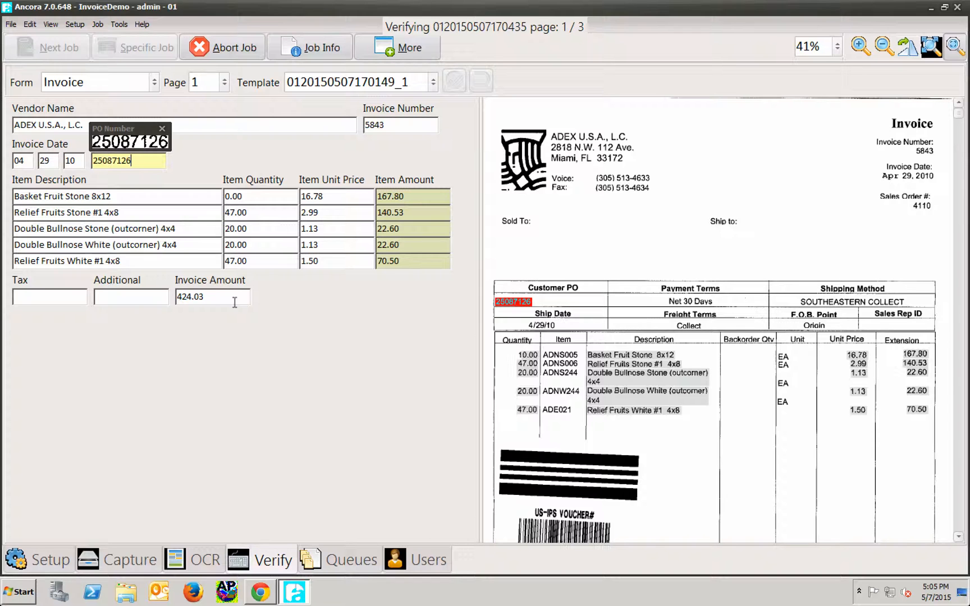
key("Tab")
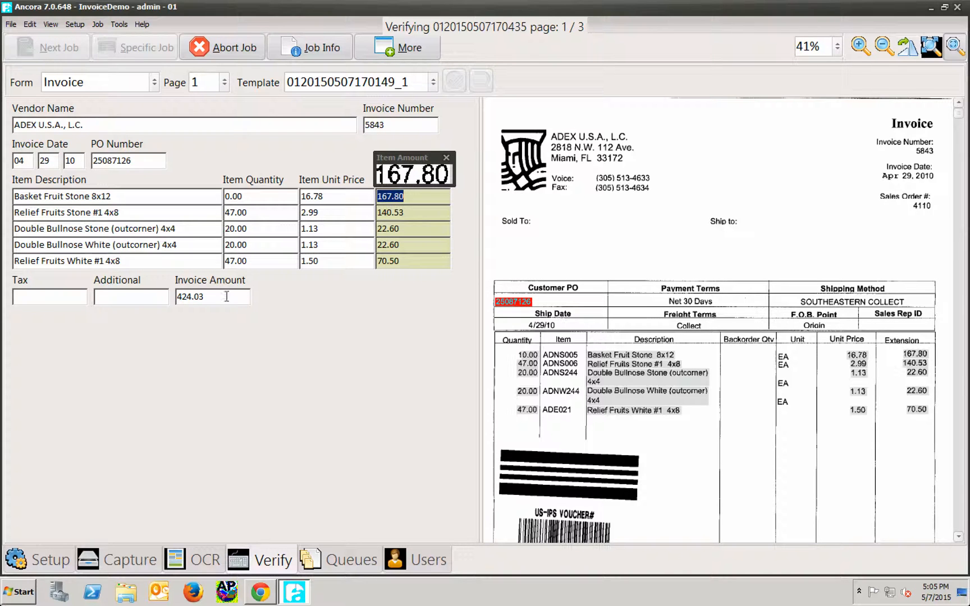
left_click(245, 196)
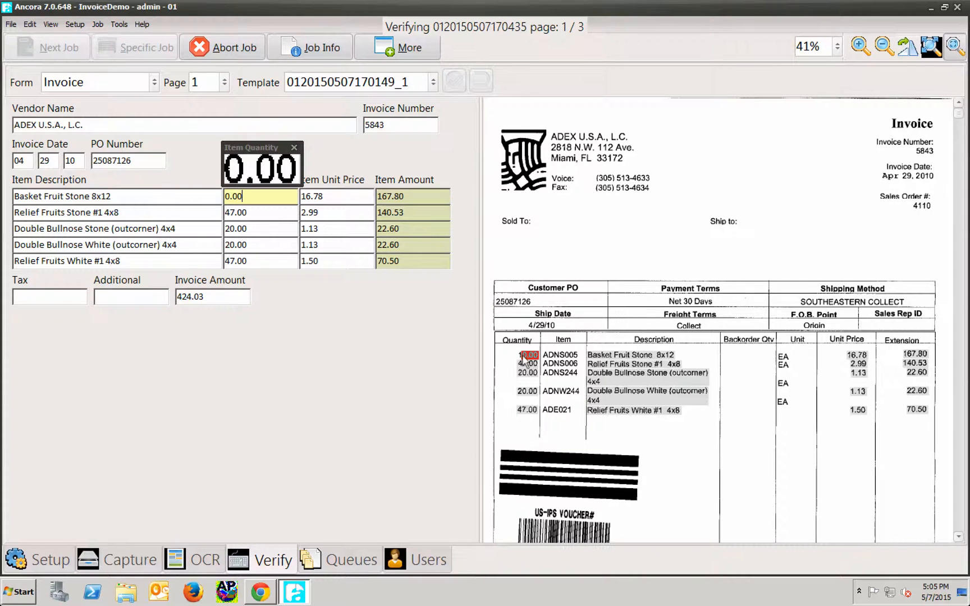
key("BackSpace")
key("BackSpace")
key("BackSpace")
key("BackSpace")
type("10")
key("Tab")
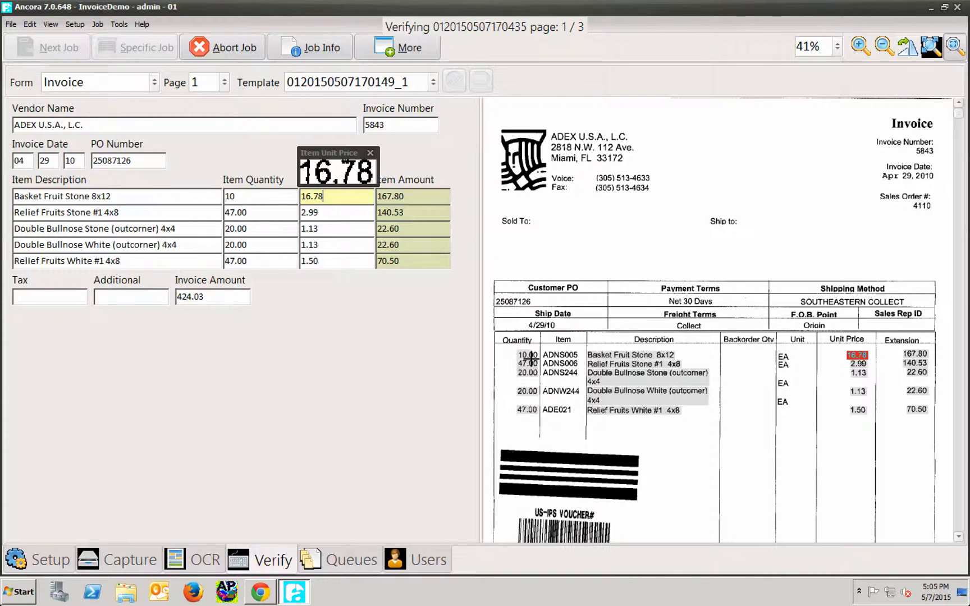
Step: Step through the remaining ADEX line items and confirm the invoice to move to the next one
key("Tab")
key("Tab")
key("Tab")
key("Tab")
key("Tab")
key("Tab")
key("Tab")
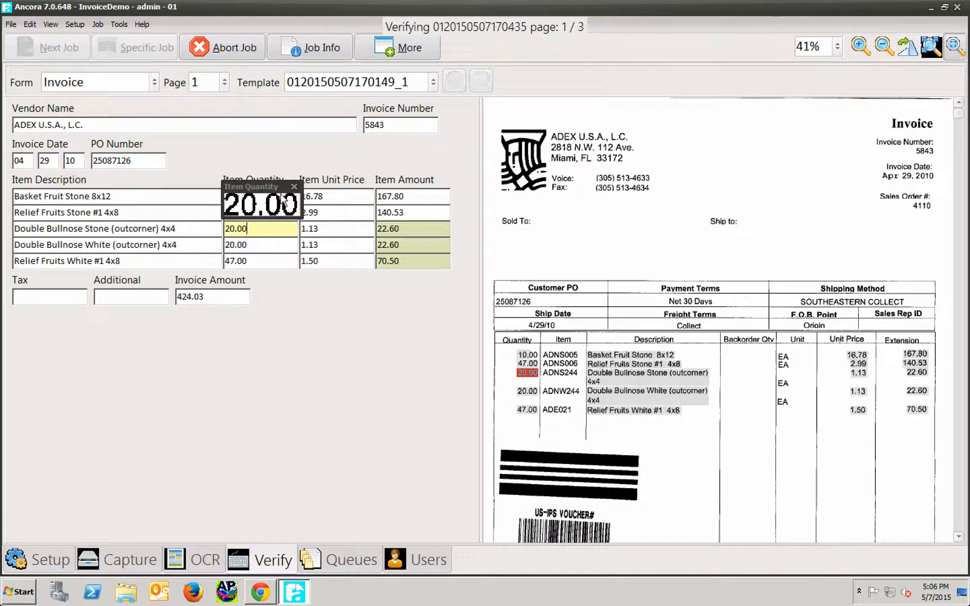
key("Return")
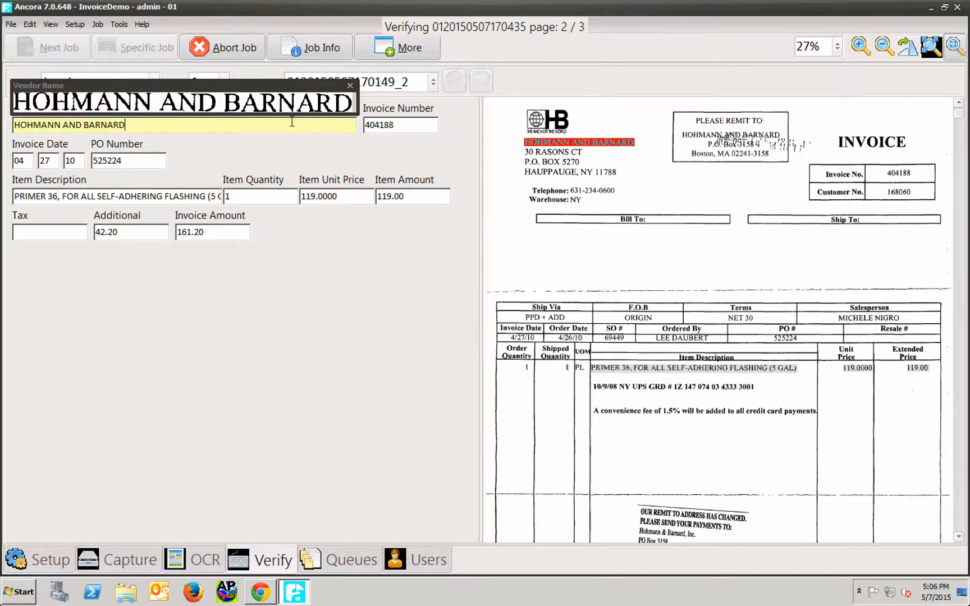
Step: Confirm the Hohmann and Barnard invoice and the header fields of the W.B. Mason invoice
key("Return")
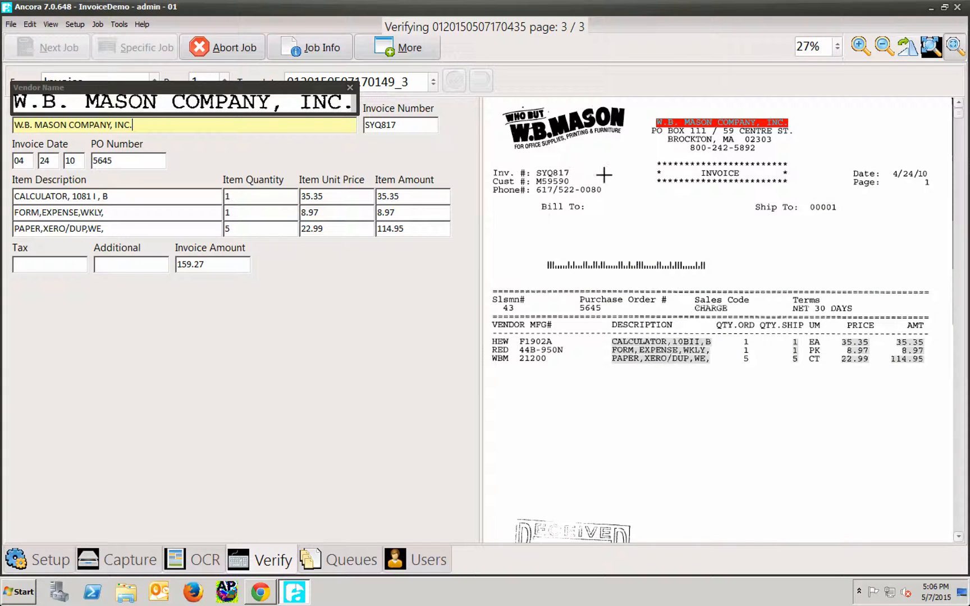
key("Return")
key("Return")
key("Return")
key("Return")
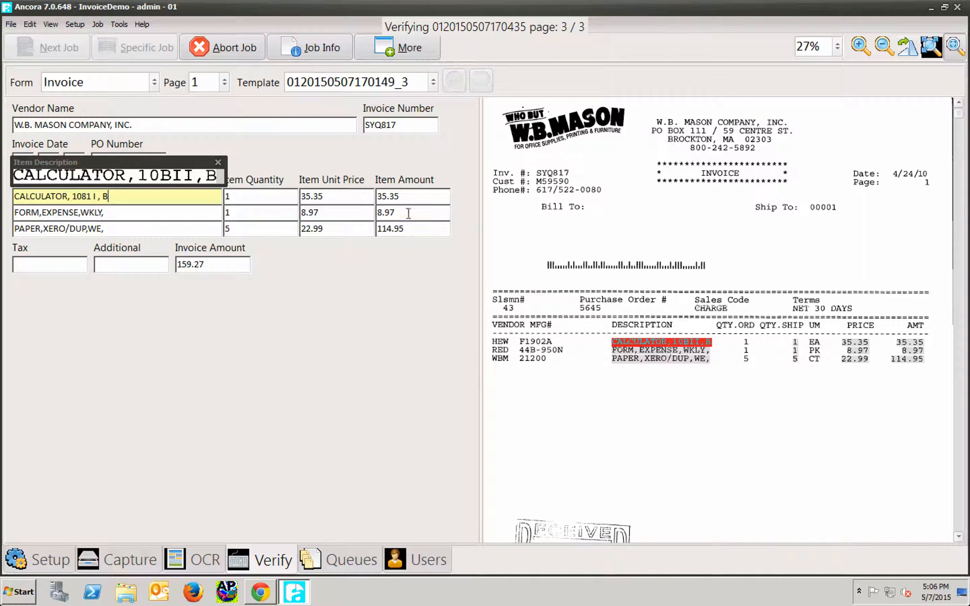
Step: Set the Item Amount of the FORM,EXPENSE,WKLY, line to 8.90 and bring up the invoice balance check
left_click(409, 213)
key("BackSpace")
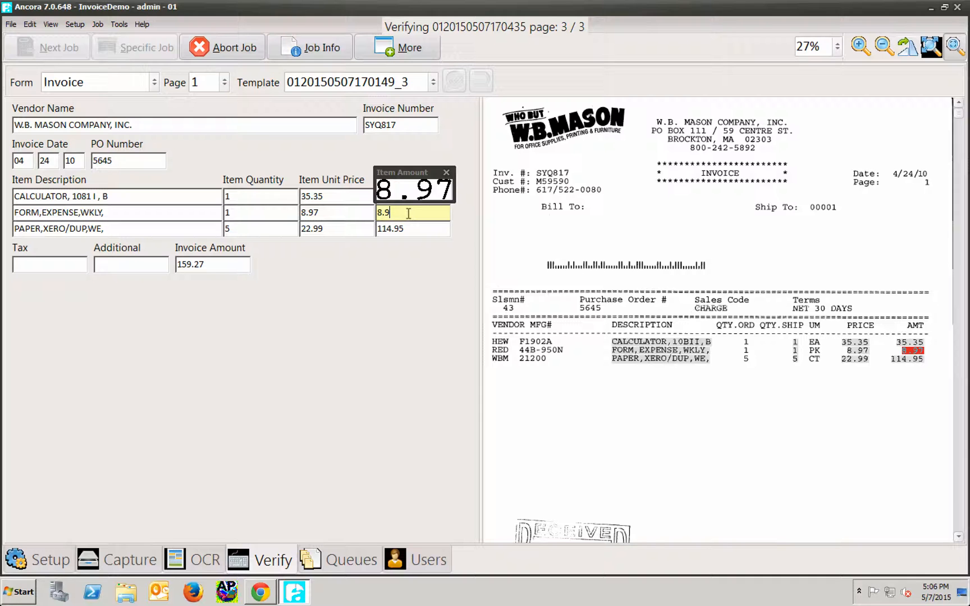
type("0")
key("Return")
left_click(844, 91)
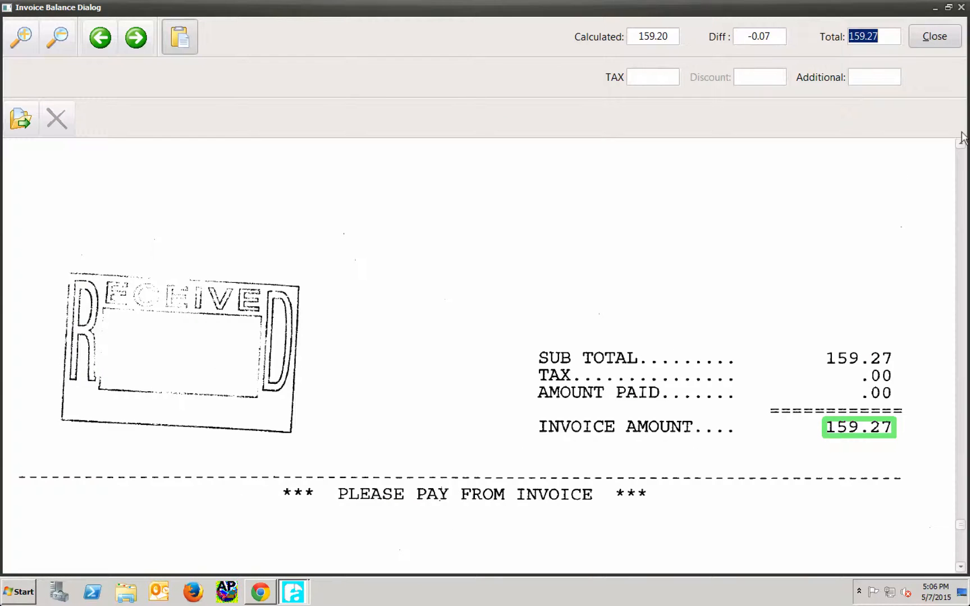
Step: Set the FORM,EXPENSE,WKLY, amount to 8.97 in the invoice balance check and close it
left_click(961, 167)
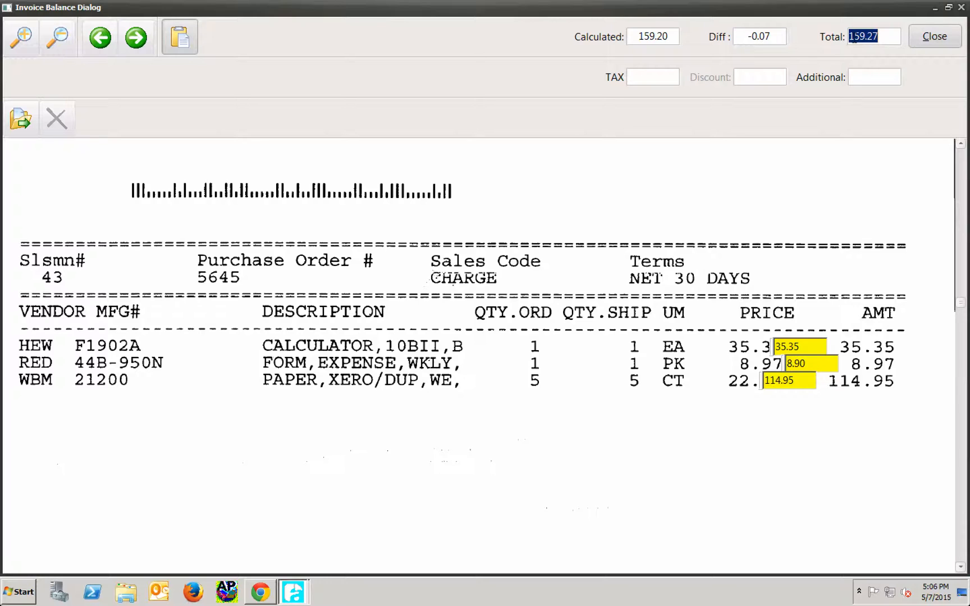
left_click(826, 366)
key("BackSpace")
type("7")
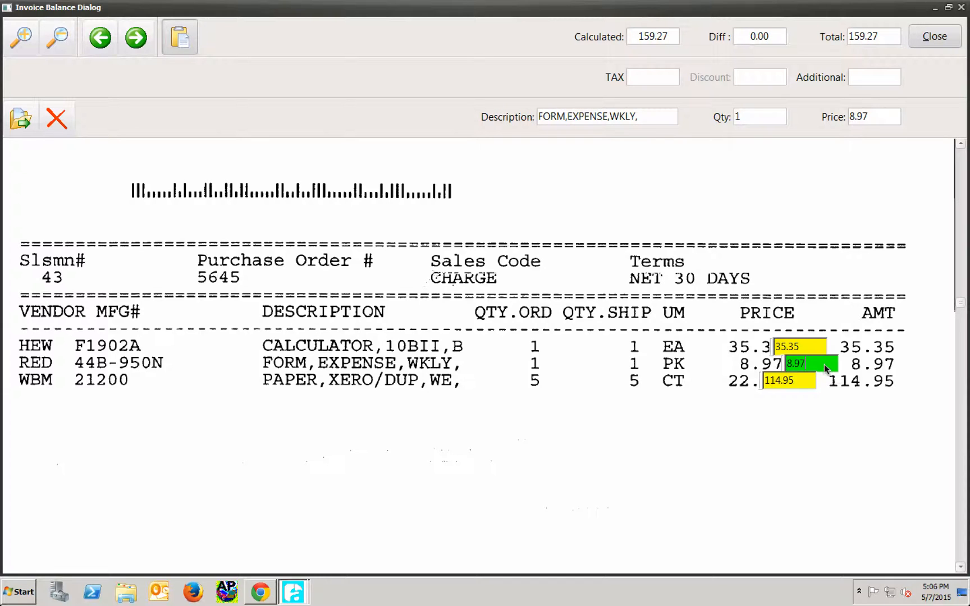
key("Tab")
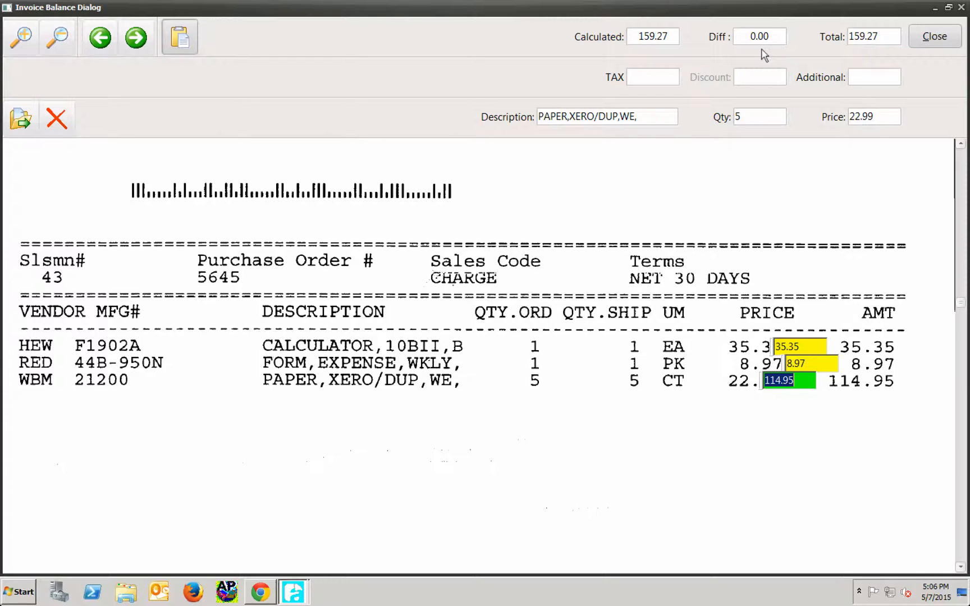
left_click(943, 41)
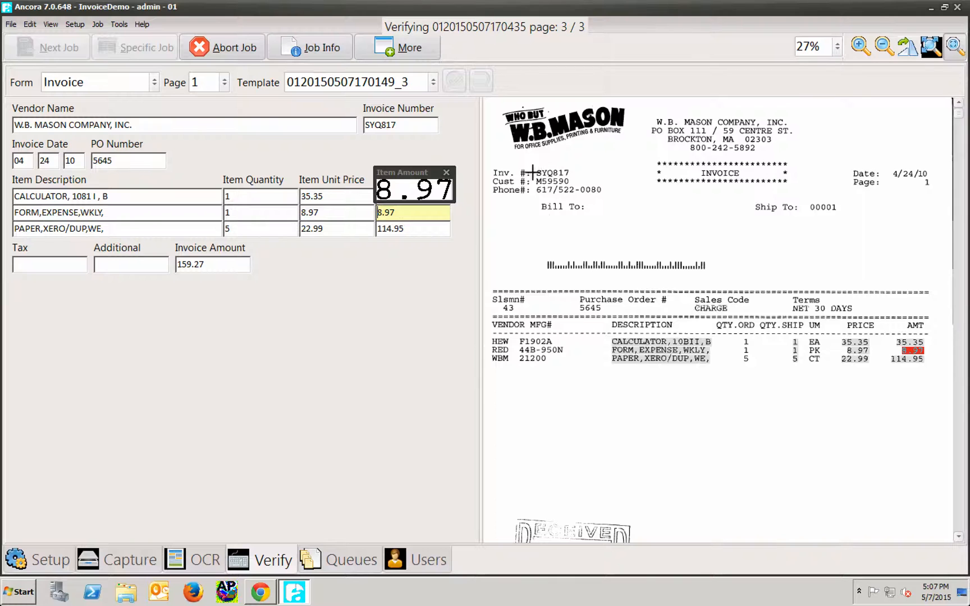
Step: Confirm the remaining line items and totals of the W.B. Mason invoice and save the job's changes
left_click(413, 211)
key("Return")
key("Return")
key("Return")
key("Return")
key("Return")
key("Return")
key("Return")
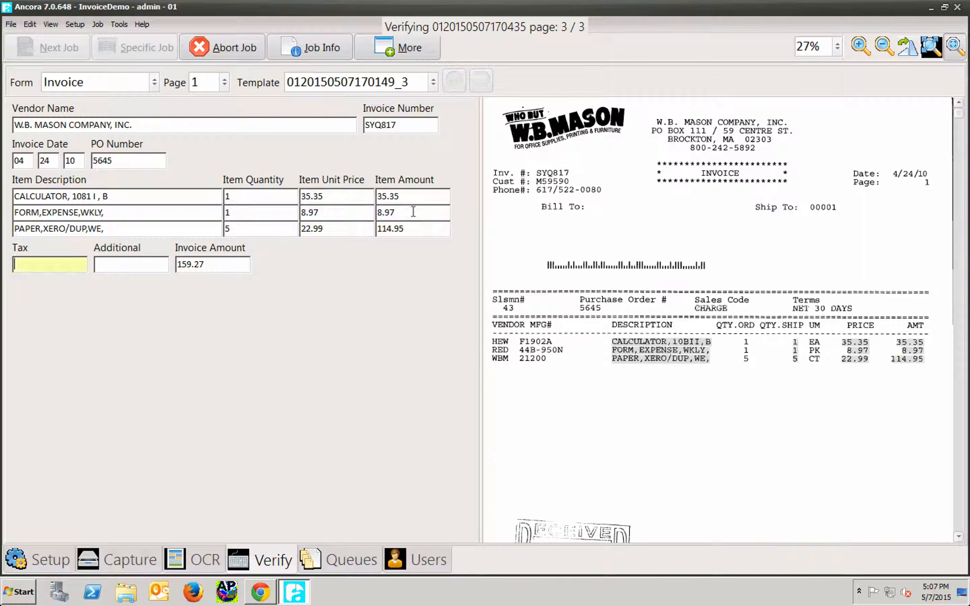
key("Return")
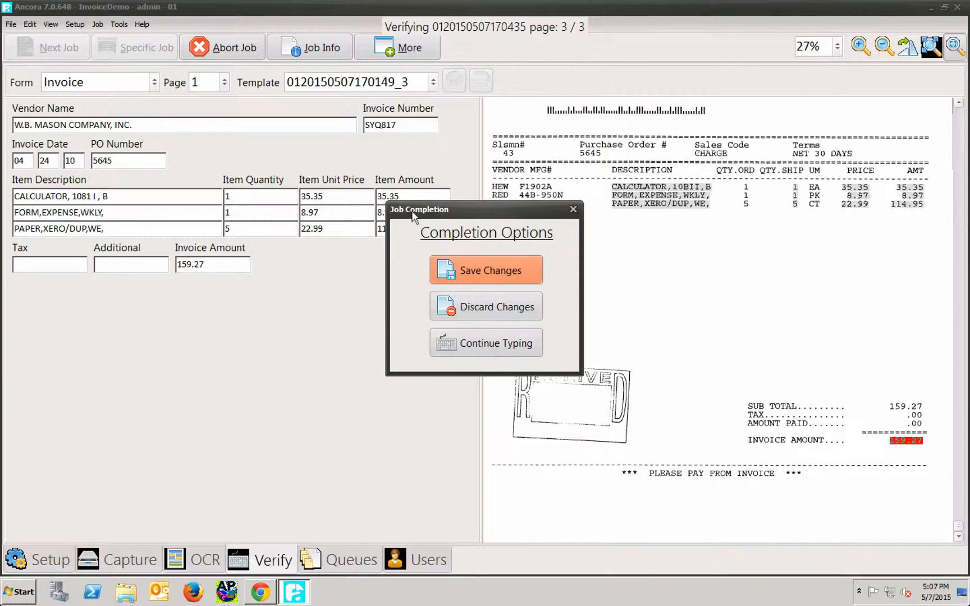
left_click(462, 270)
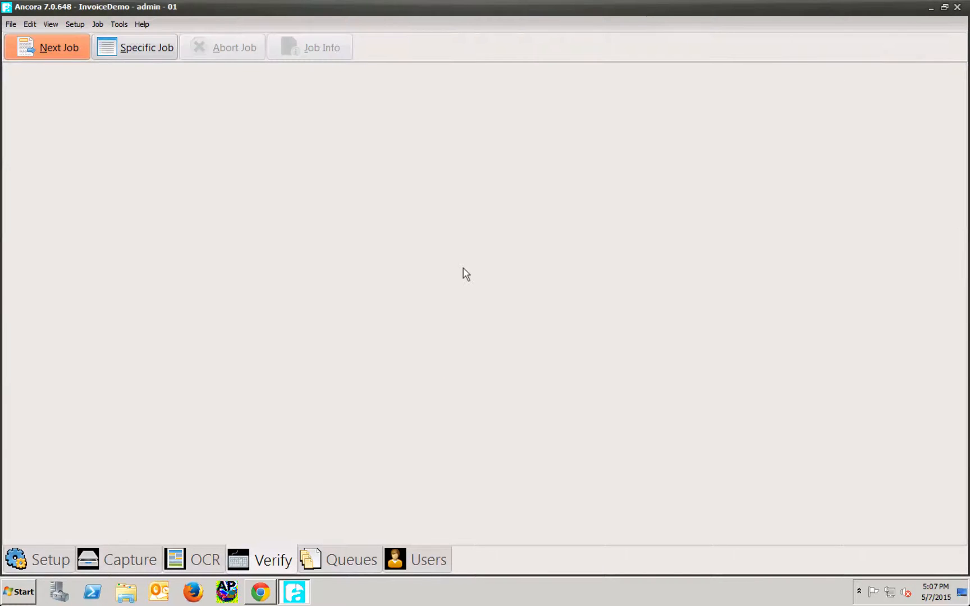
Step: Open the InvoiceDemo system properties to view its fields and directory settings
left_click(37, 554)
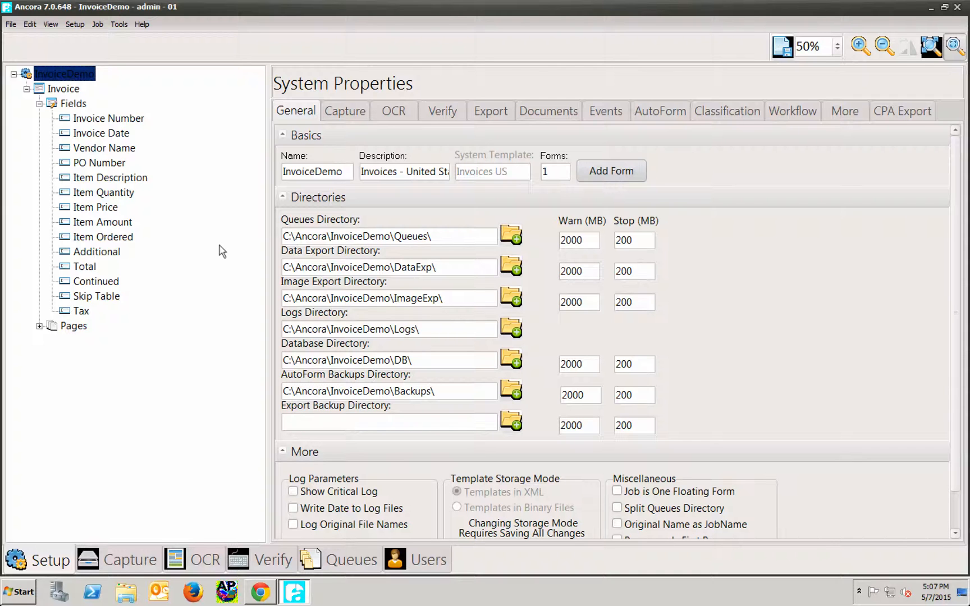
mouse_move(681, 7)
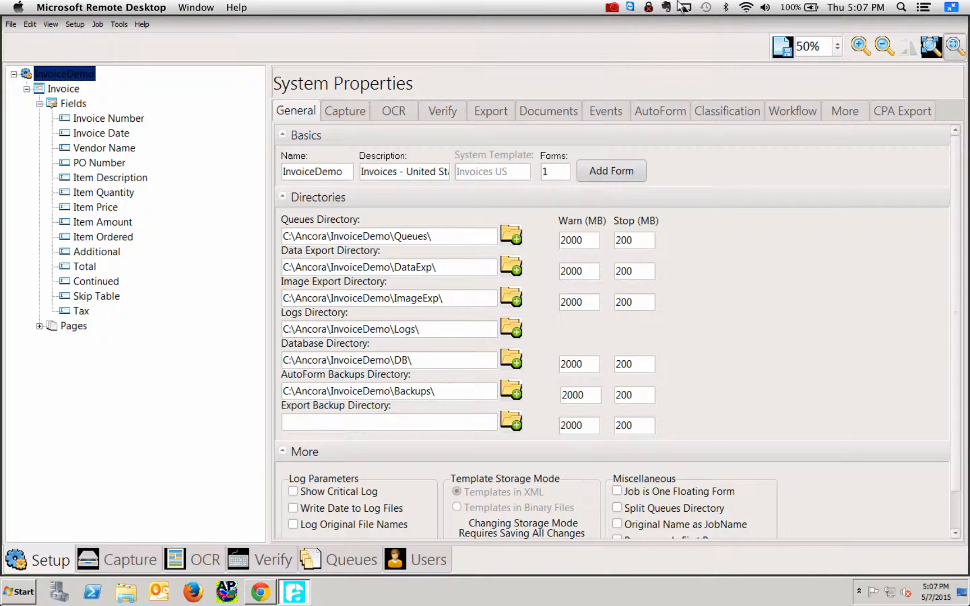
left_click(612, 7)
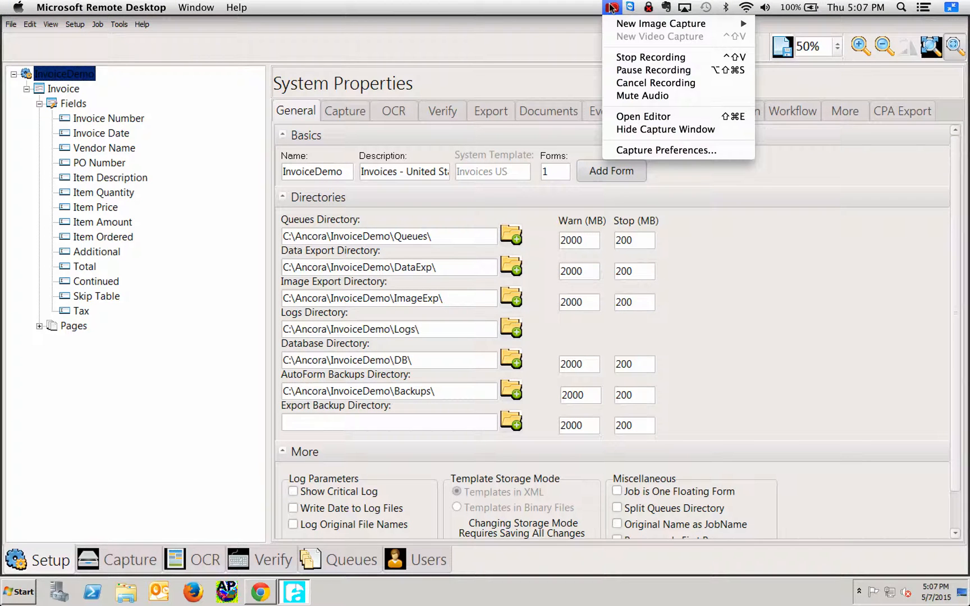